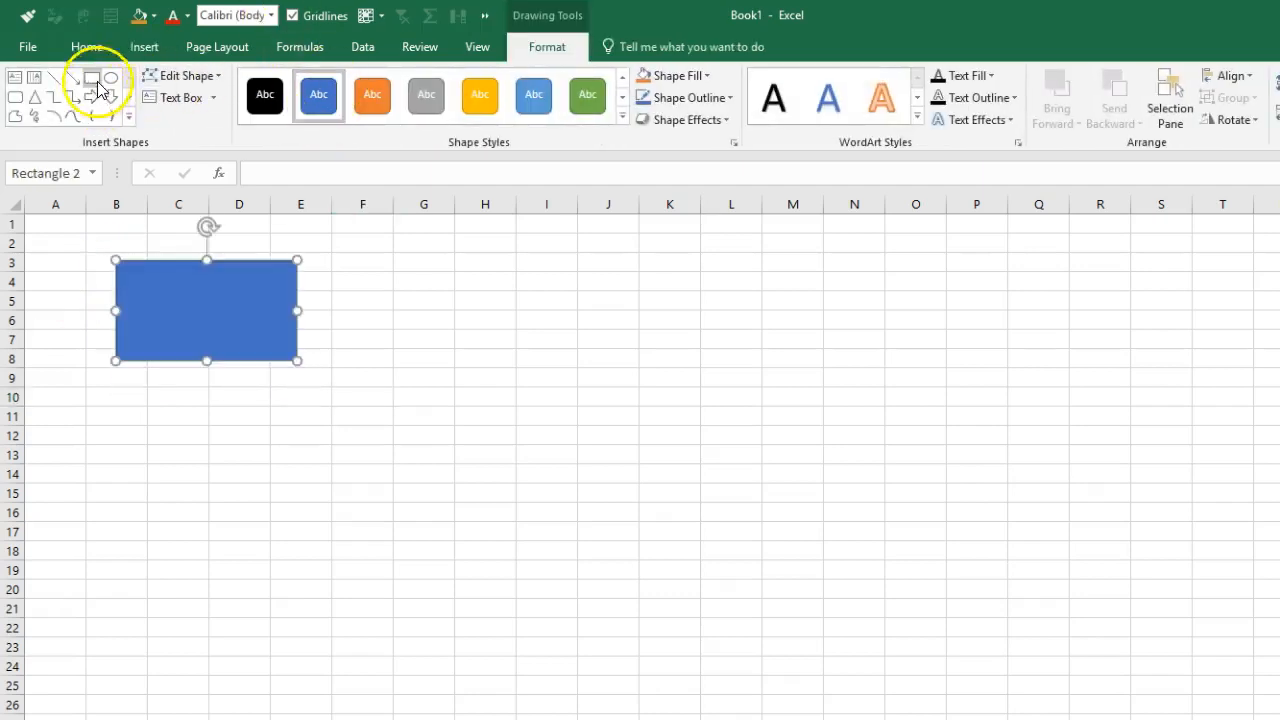
Step: Draw a right block arrow beside the rectangle, spanning about cells F3 to I11
{"action": "left_click", "coordinate": [144, 47]}
{"action": "left_click", "coordinate": [297, 77]}
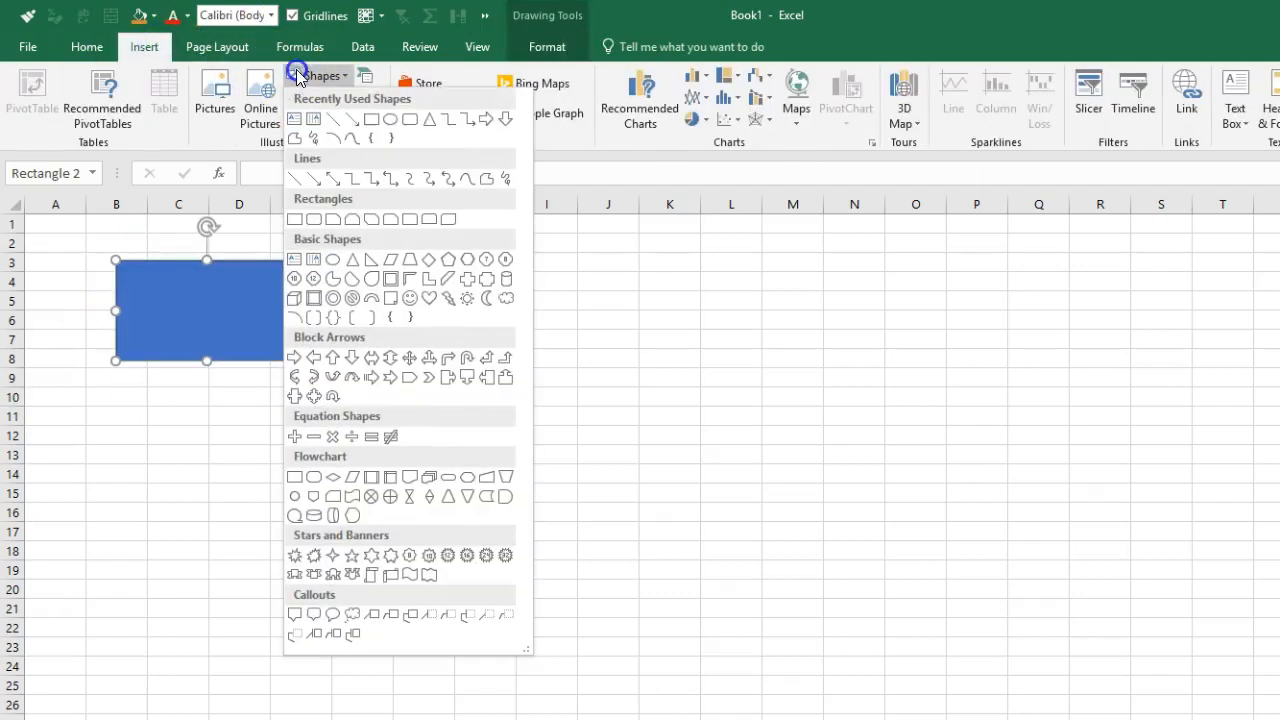
{"action": "left_click", "coordinate": [487, 121]}
{"action": "left_click_drag", "start_coordinate": [376, 264], "coordinate": [522, 414]}
Step: Draw a flowchart decision diamond below the rectangle and arrow, spanning about cells D12 to H21
{"action": "left_click", "coordinate": [144, 47]}
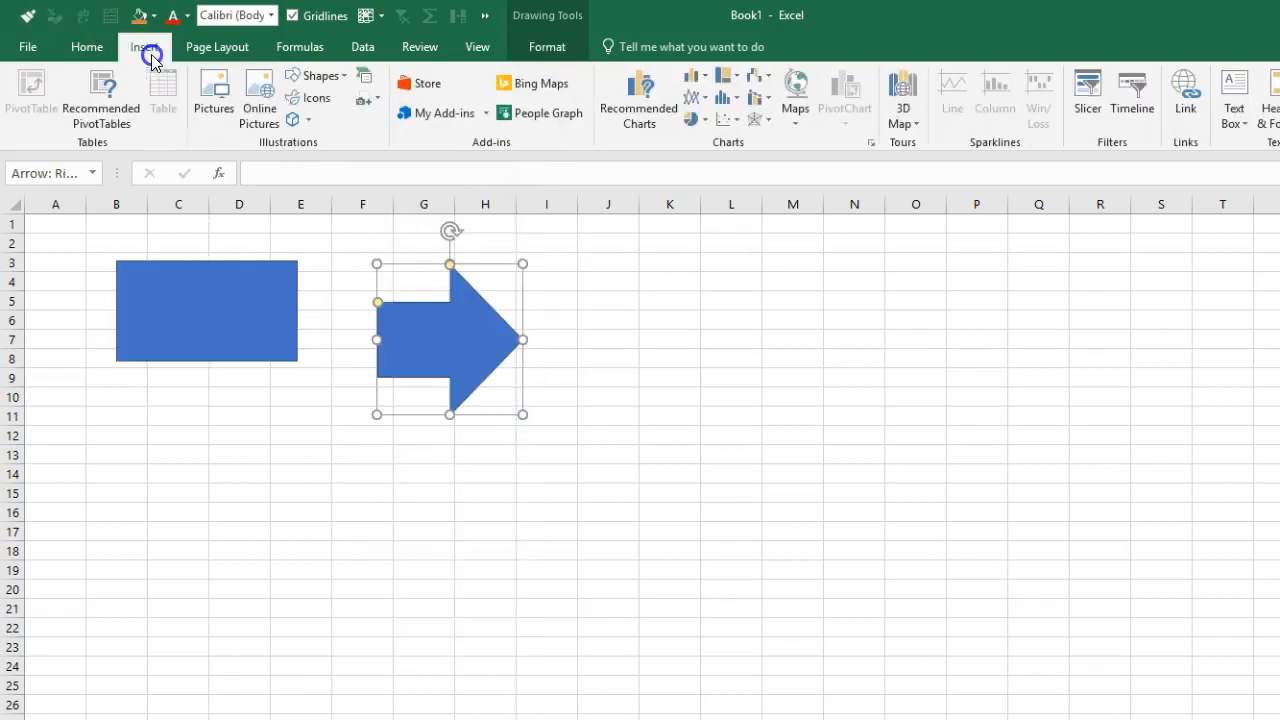
{"action": "left_click", "coordinate": [328, 77]}
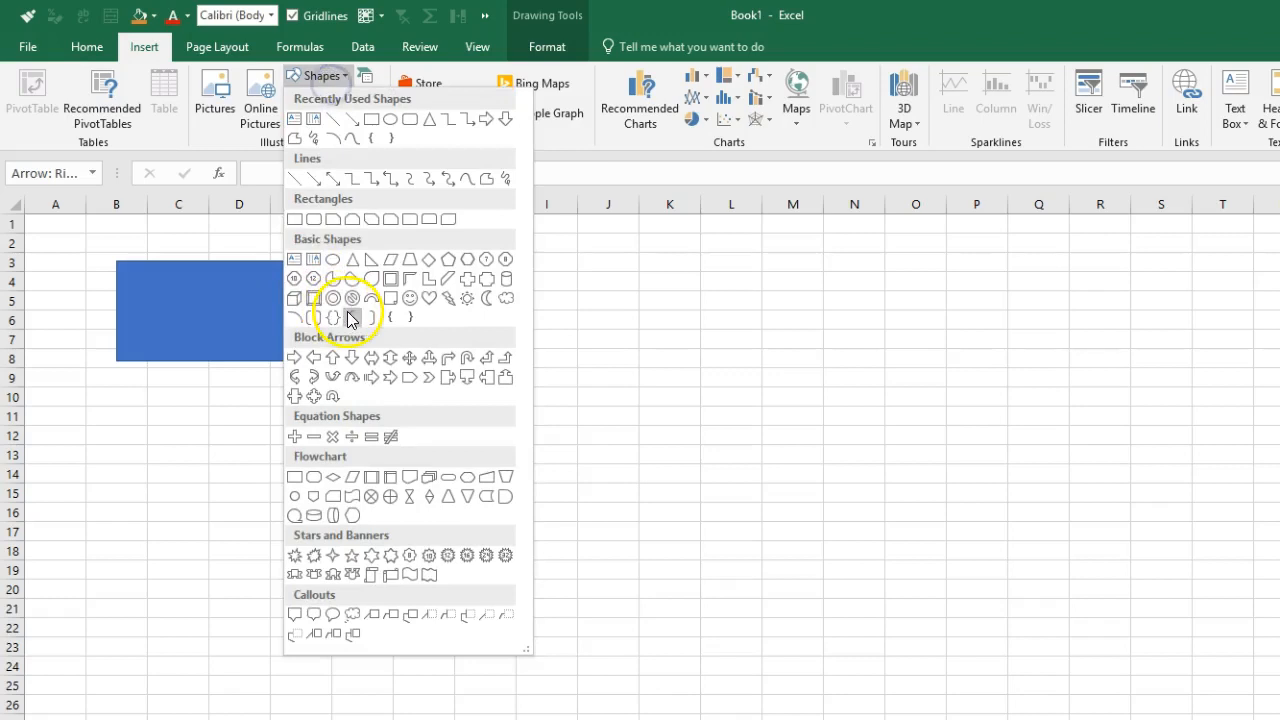
{"action": "left_click", "coordinate": [333, 483]}
{"action": "mouse_move", "coordinate": [224, 432]}
{"action": "left_mouse_down"}
{"action": "mouse_move", "coordinate": [509, 600]}
{"action": "mouse_move", "coordinate": [507, 615]}
{"action": "left_mouse_up"}
Step: Draw a cross shape beyond the arrow, spanning about cells J6 to N17, and deselect it
{"action": "left_click", "coordinate": [144, 47]}
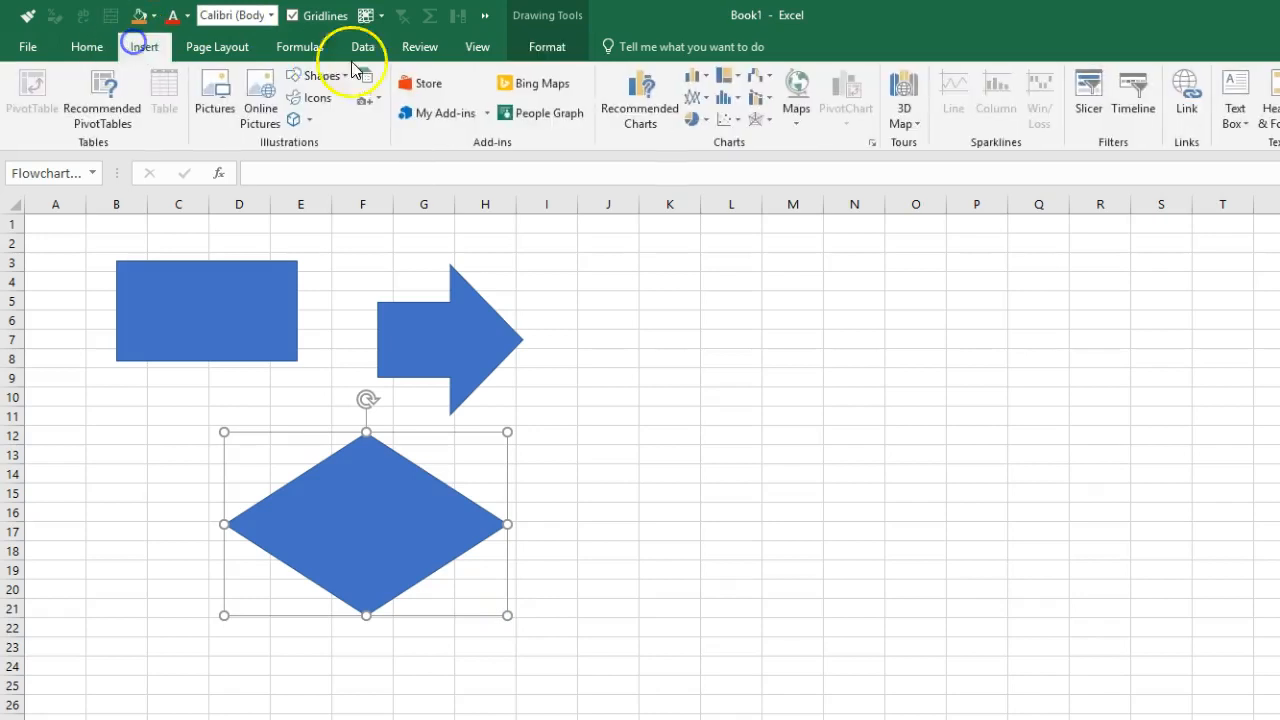
{"action": "left_click", "coordinate": [321, 76]}
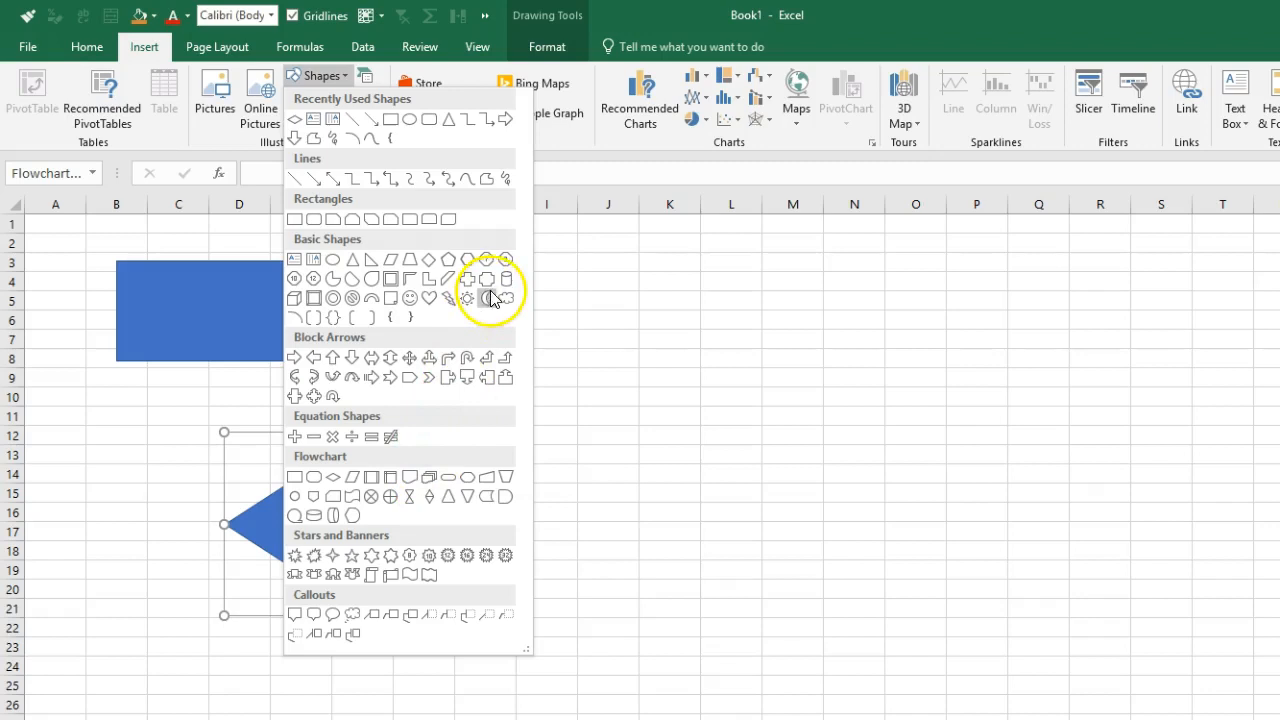
{"action": "left_click", "coordinate": [470, 283]}
{"action": "left_click_drag", "start_coordinate": [588, 325], "coordinate": [840, 533]}
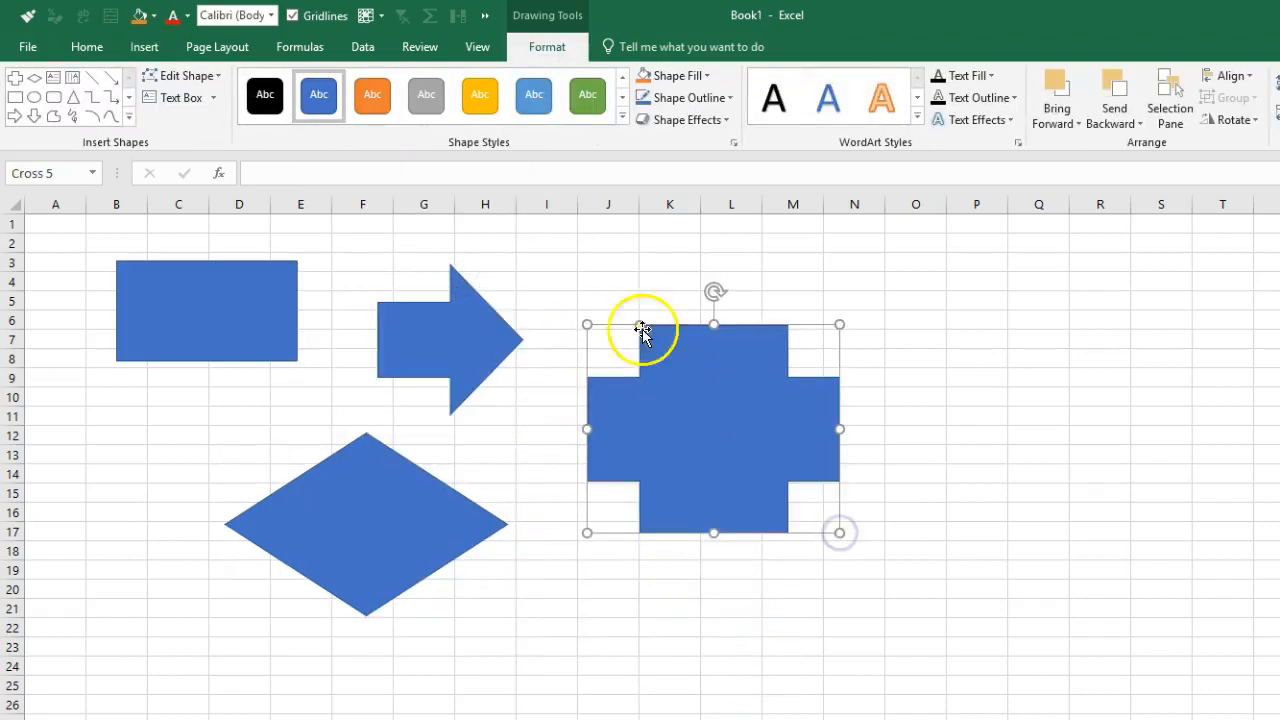
{"action": "left_click", "coordinate": [555, 288]}
Step: Examine how the drawing format tools depend on selecting and deselecting the rectangle in columns B to E
{"action": "left_click", "coordinate": [152, 291]}
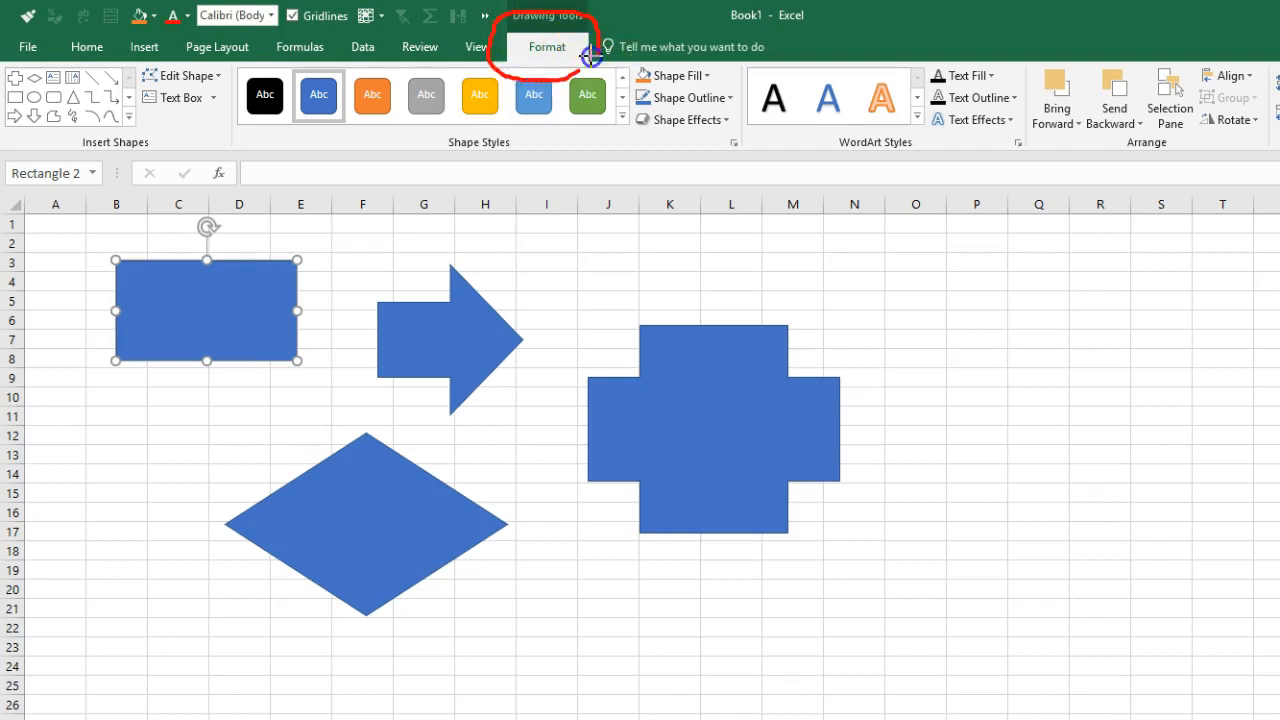
{"action": "left_click", "coordinate": [357, 260]}
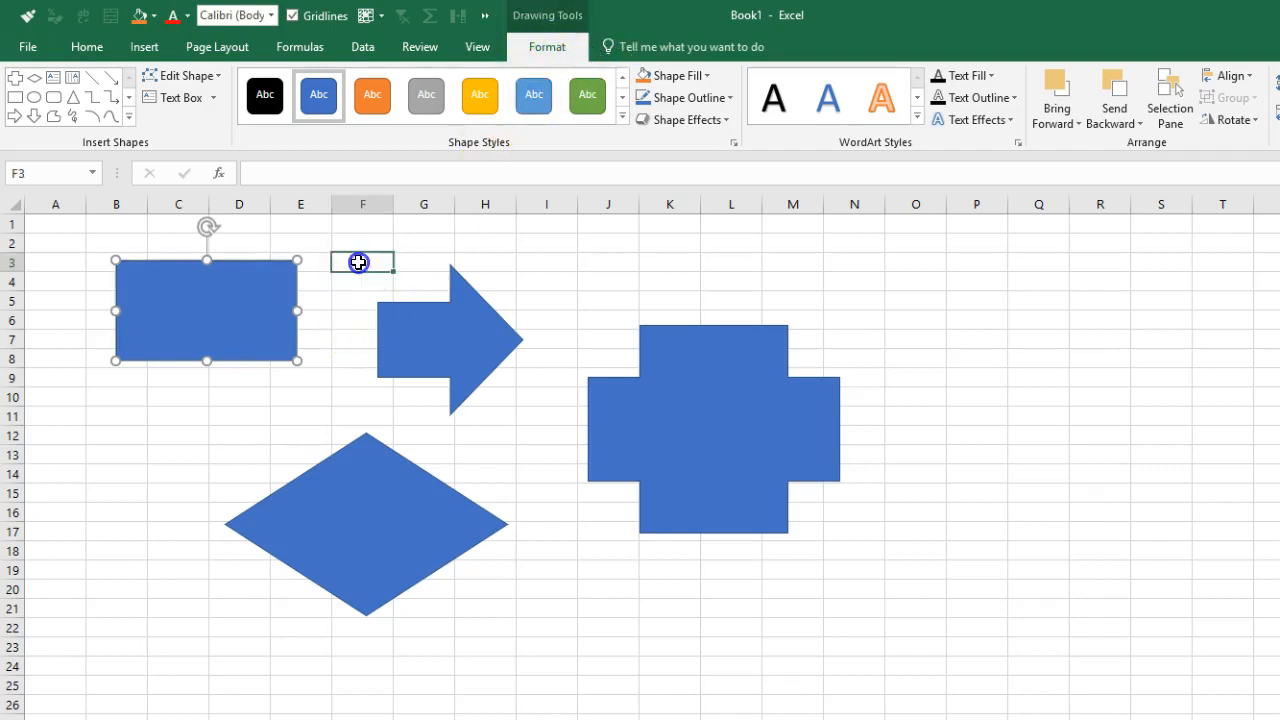
{"action": "left_click", "coordinate": [226, 303]}
{"action": "left_click", "coordinate": [421, 239]}
{"action": "left_click", "coordinate": [206, 302]}
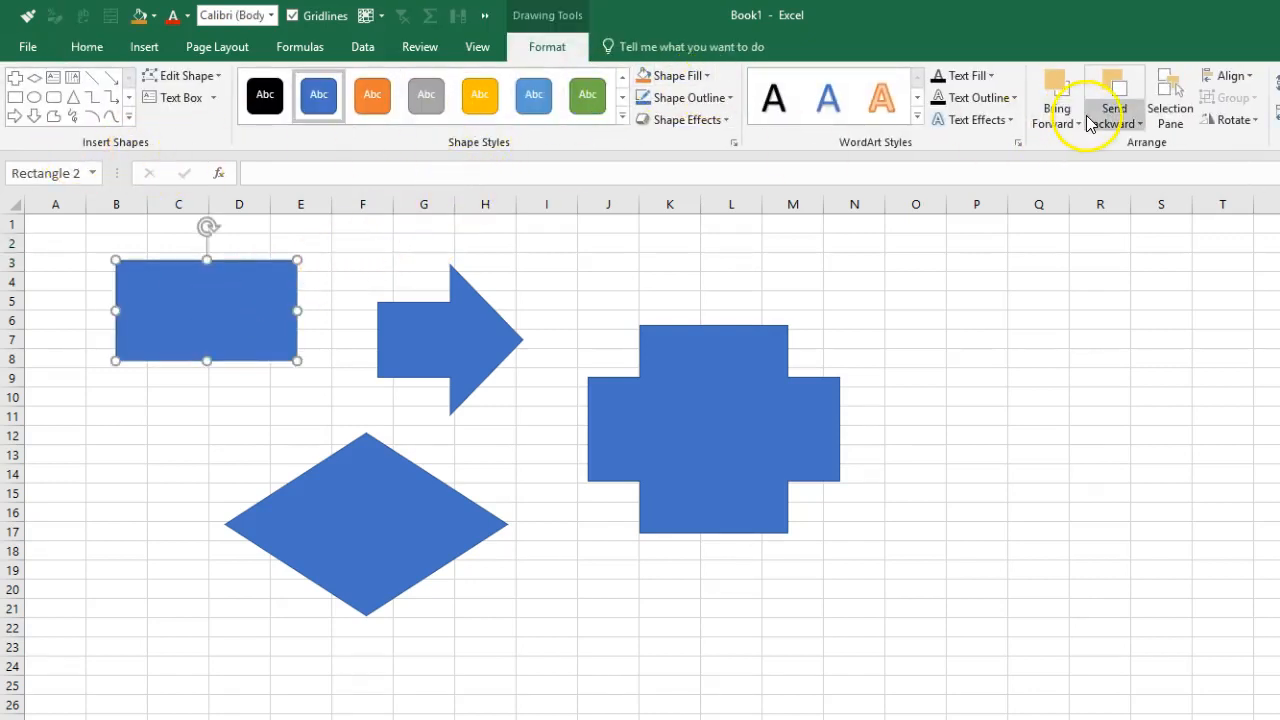
{"action": "left_click", "coordinate": [317, 240]}
{"action": "left_click", "coordinate": [242, 297]}
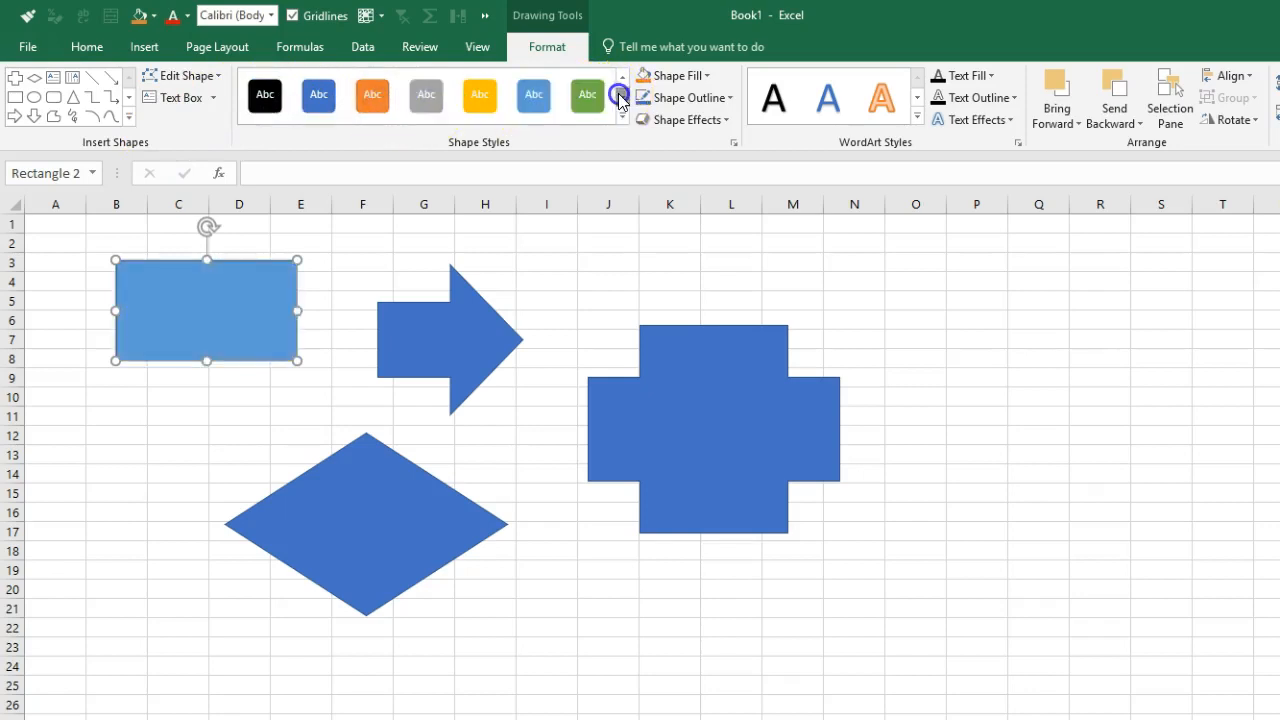
Step: Try several preset shape styles on the rectangle, including solid grey and light orange
{"action": "left_click", "coordinate": [586, 98]}
{"action": "left_click", "coordinate": [521, 100]}
{"action": "left_click", "coordinate": [447, 102]}
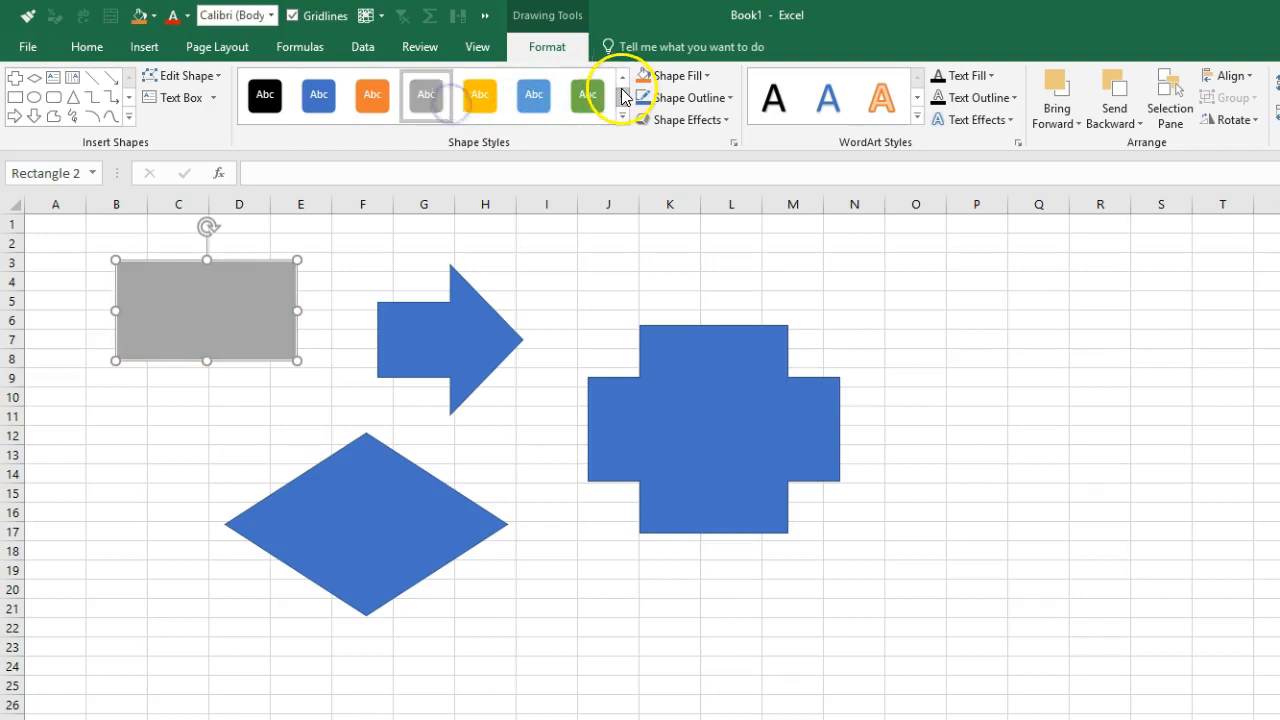
{"action": "left_click", "coordinate": [622, 98]}
{"action": "left_click", "coordinate": [586, 98]}
{"action": "left_click", "coordinate": [522, 104]}
{"action": "left_click", "coordinate": [441, 103]}
{"action": "left_click", "coordinate": [376, 107]}
{"action": "left_click", "coordinate": [622, 100]}
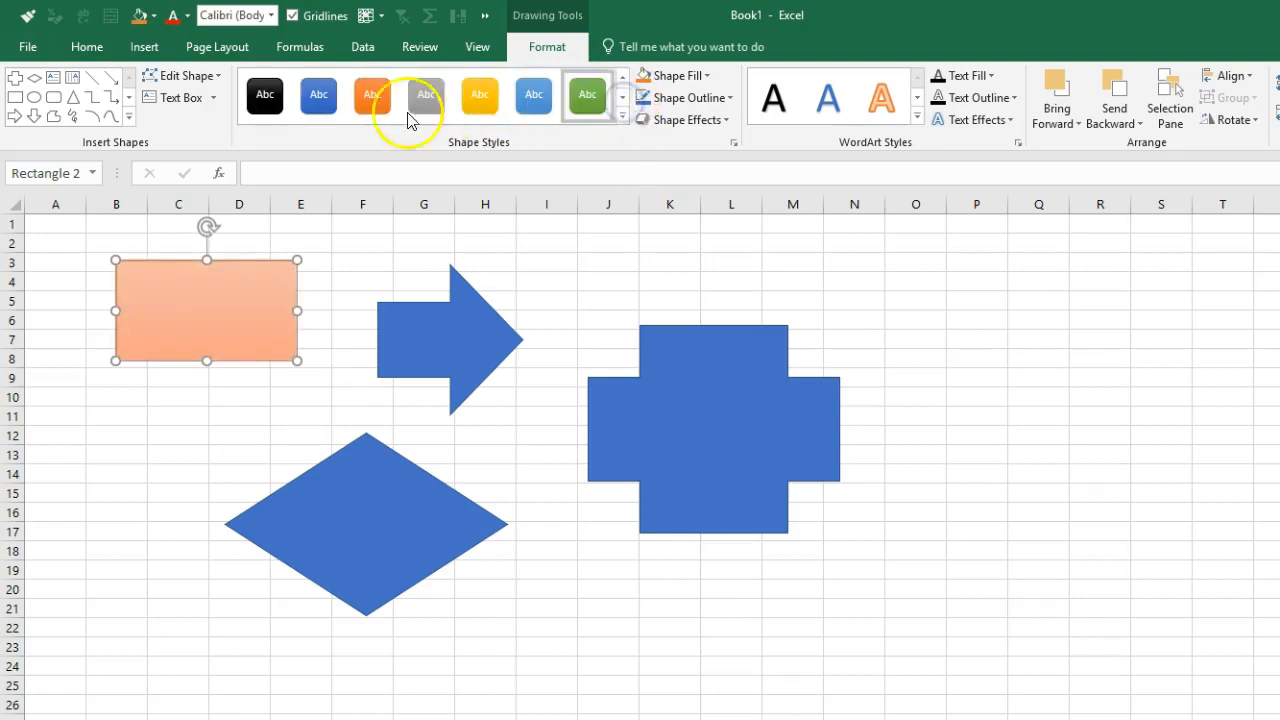
Step: Apply the gold gradient theme style to the rectangle
{"action": "left_click", "coordinate": [622, 118]}
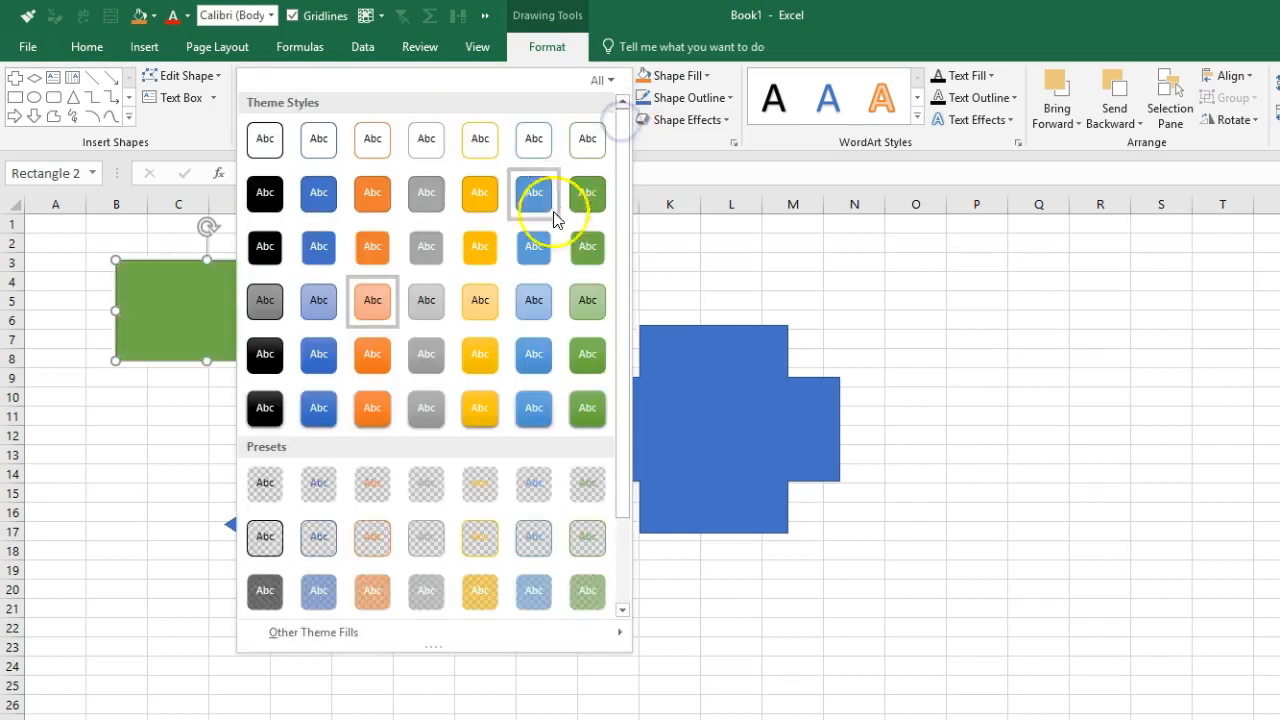
{"action": "left_click_drag", "start_coordinate": [623, 241], "coordinate": [614, 191]}
{"action": "left_click", "coordinate": [472, 368]}
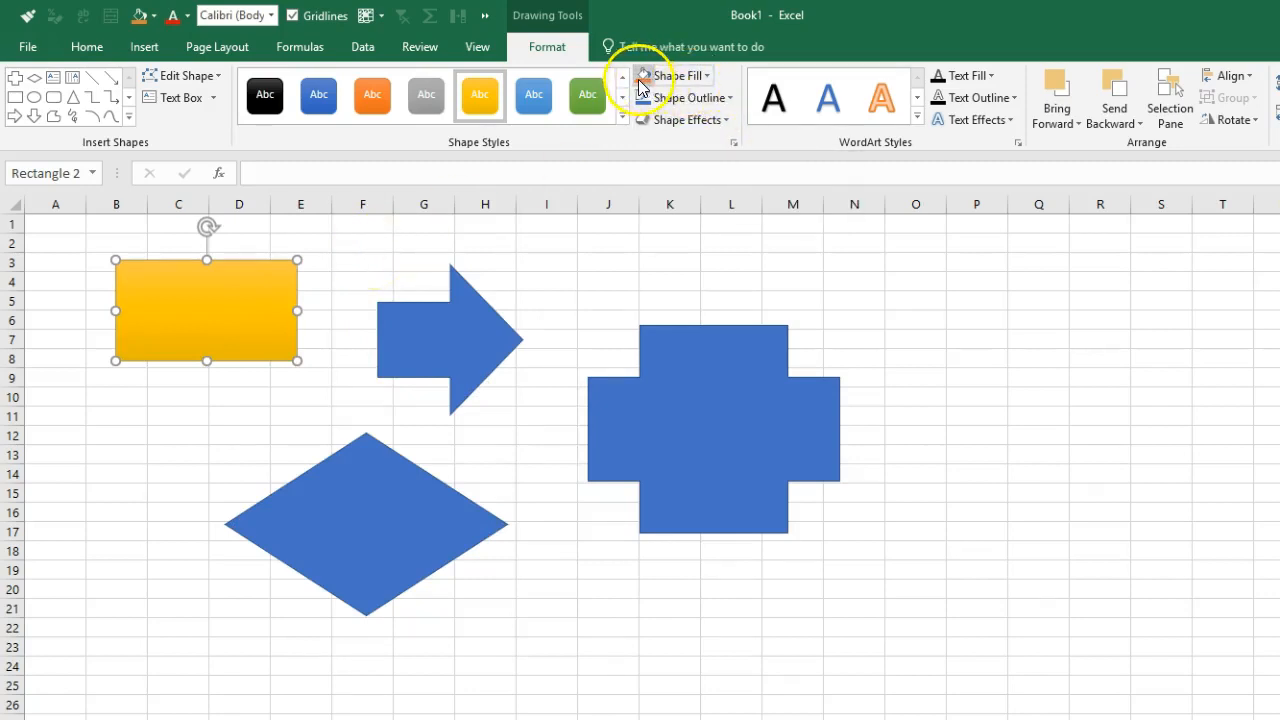
Step: Try a custom orange fill for the rectangle with RGB values 230, 131 and 76
{"action": "left_click", "coordinate": [696, 78]}
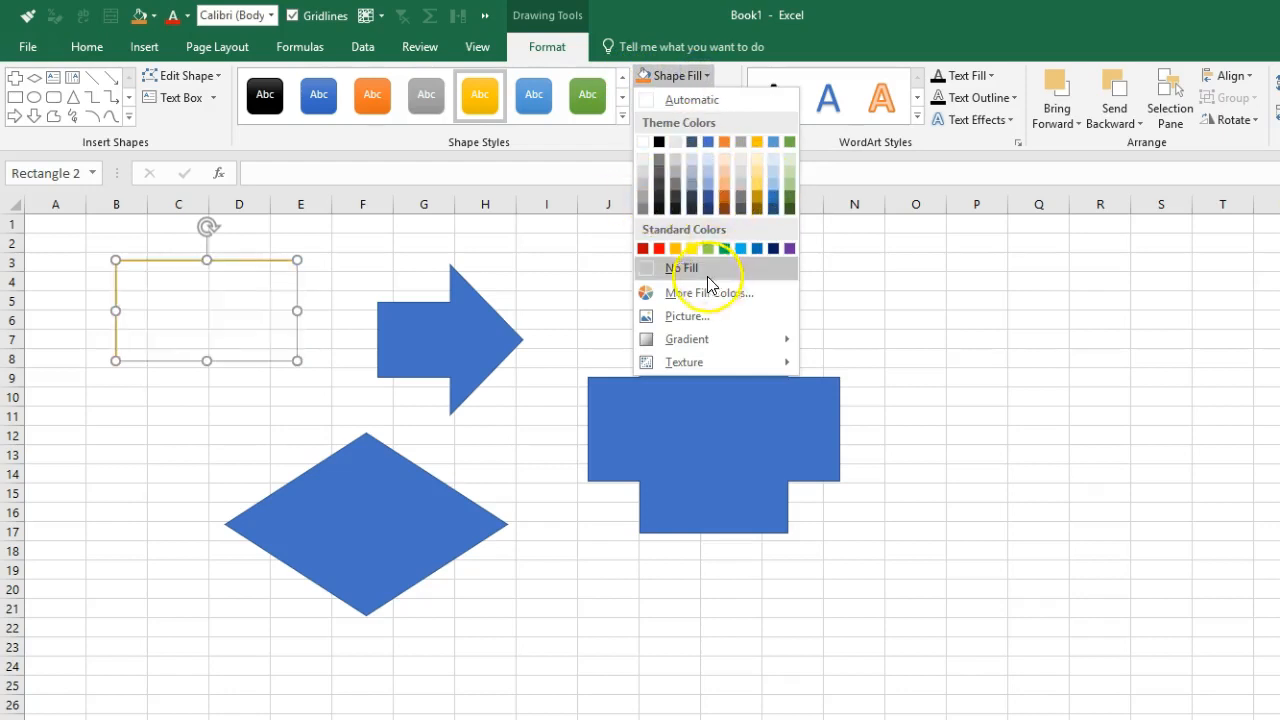
{"action": "left_click", "coordinate": [715, 300]}
{"action": "left_click", "coordinate": [528, 309]}
{"action": "left_click", "coordinate": [477, 340]}
{"action": "left_click", "coordinate": [500, 309]}
{"action": "left_click", "coordinate": [504, 230]}
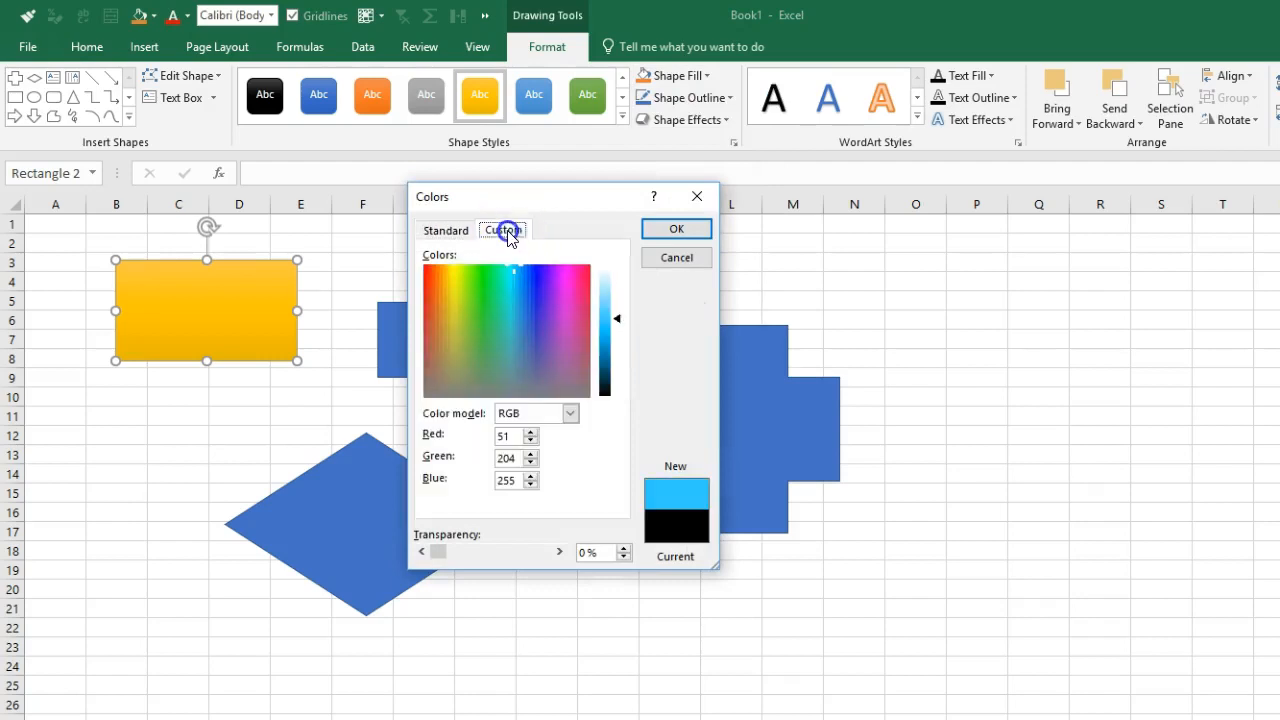
{"action": "left_click_drag", "start_coordinate": [439, 308], "coordinate": [433, 297]}
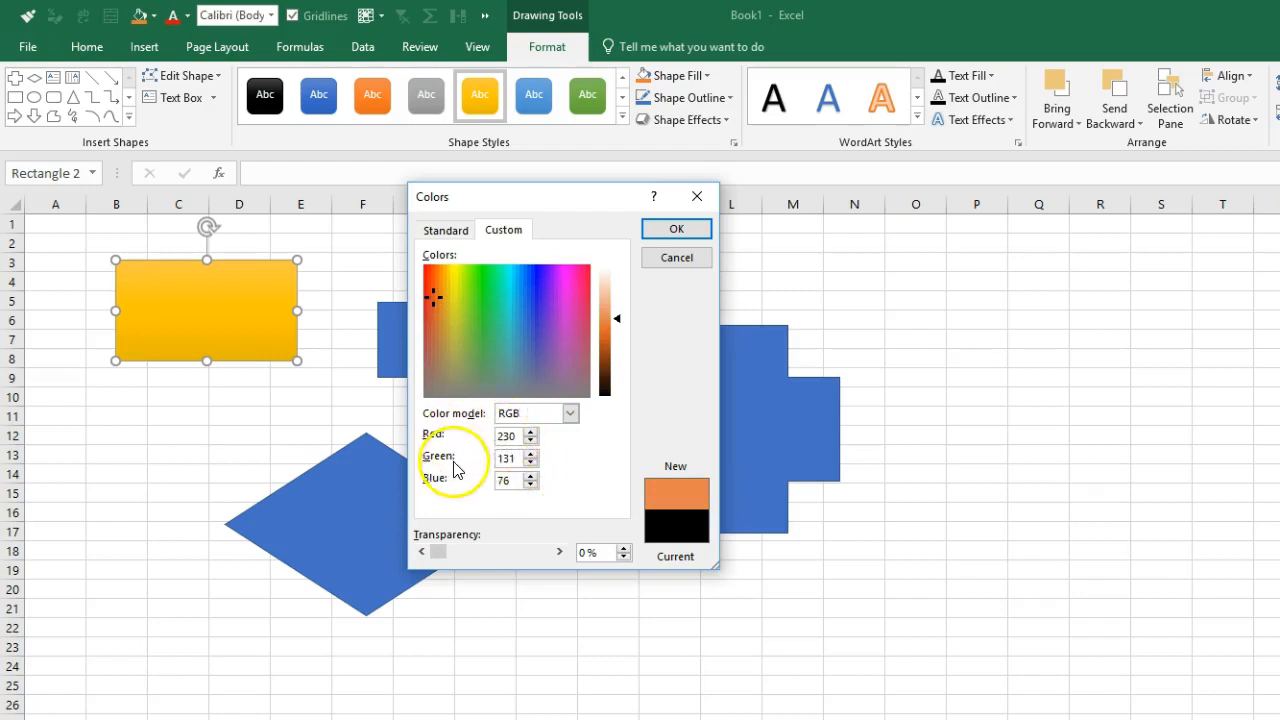
{"action": "left_click", "coordinate": [677, 259]}
Step: Look through the gradient and texture fill options for the rectangle
{"action": "left_click", "coordinate": [692, 80]}
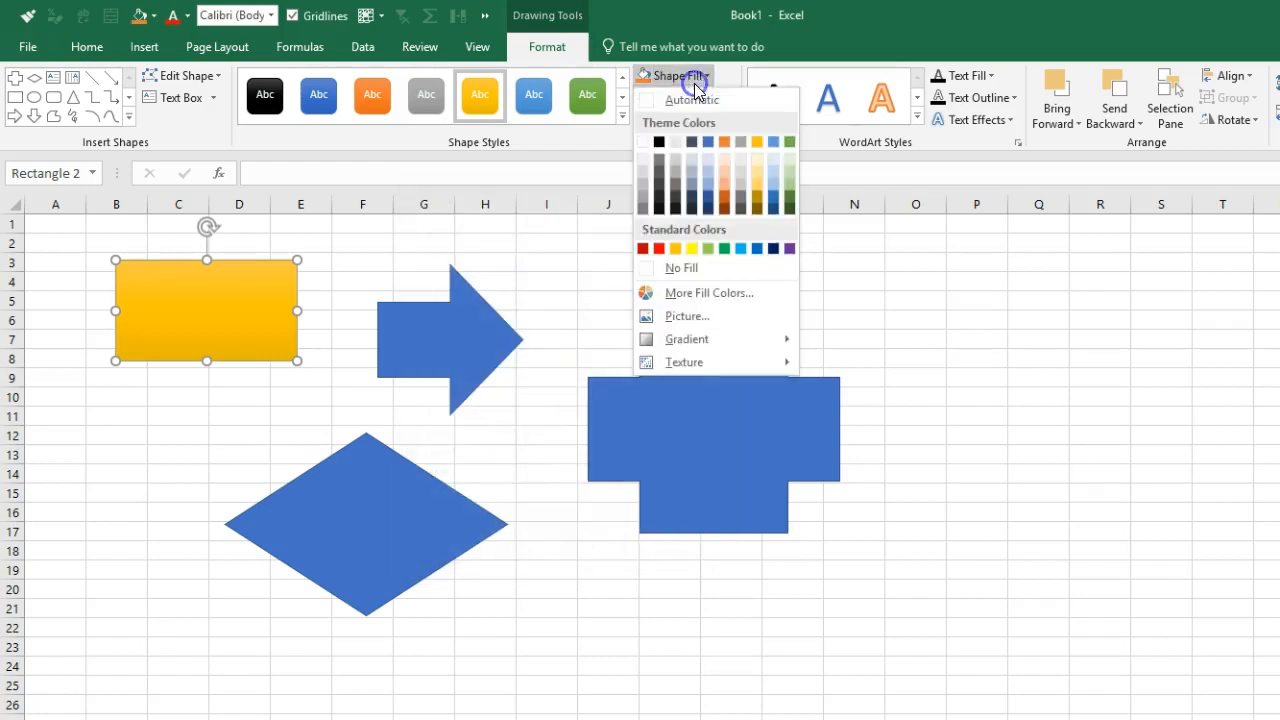
{"action": "mouse_move", "coordinate": [683, 336]}
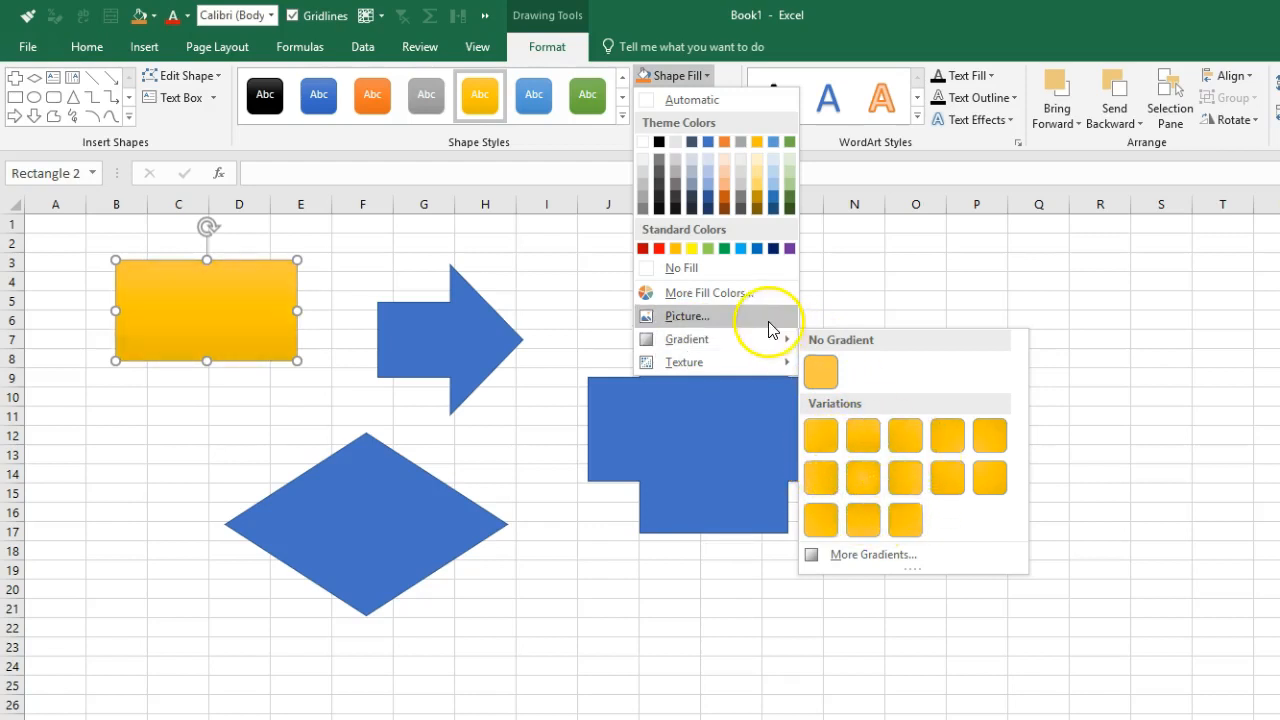
{"action": "mouse_move", "coordinate": [716, 366]}
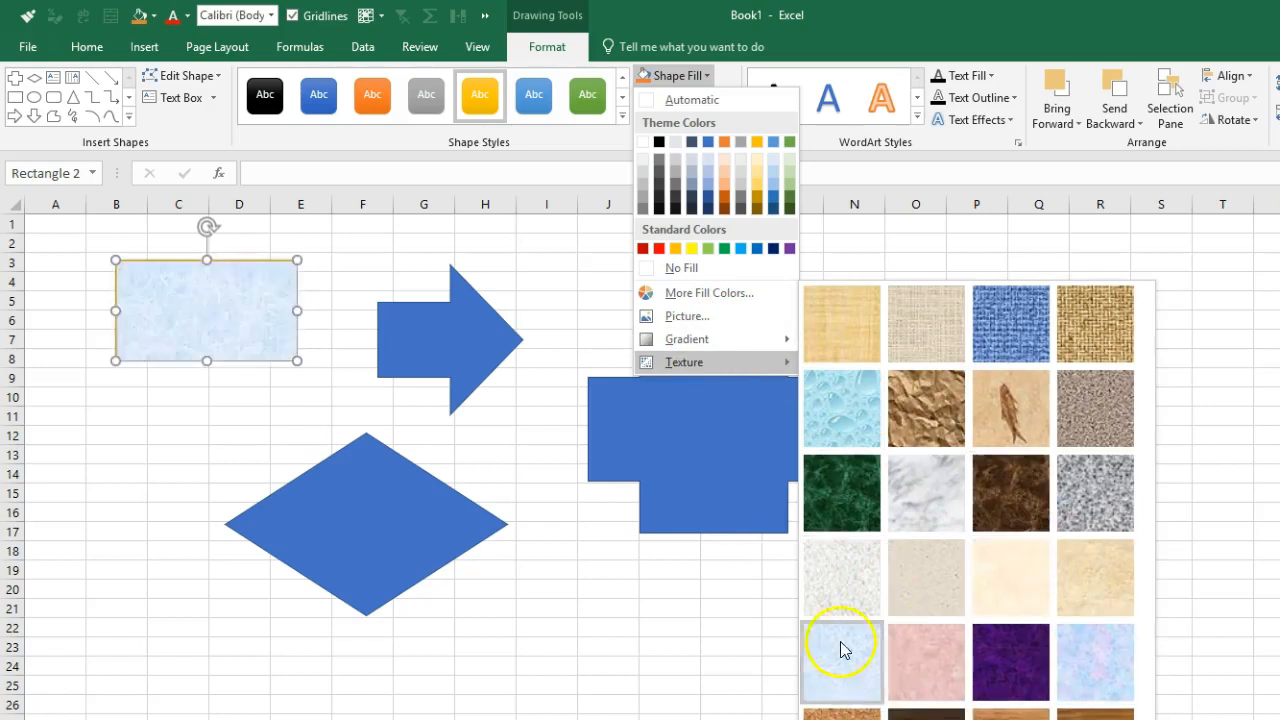
{"action": "left_click", "coordinate": [578, 220]}
Step: Set the rectangle's outline colour to black and look over the outline weight and dash options
{"action": "left_click", "coordinate": [700, 100]}
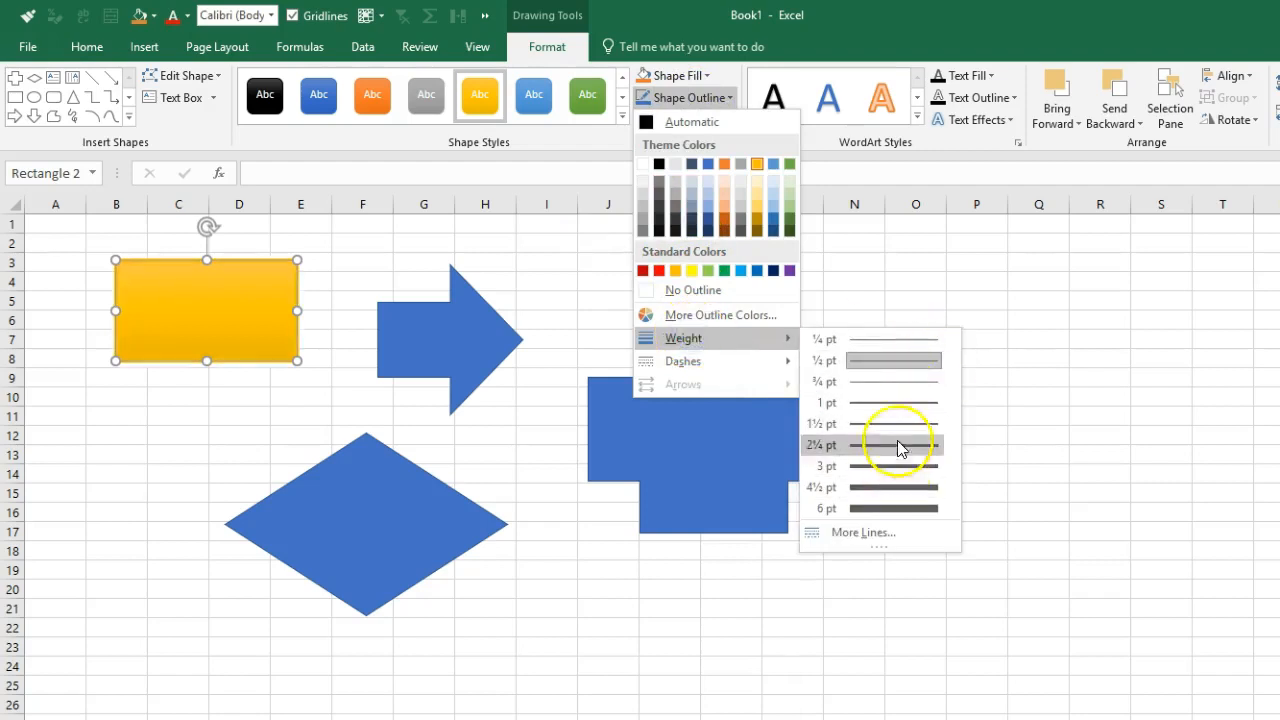
{"action": "left_click", "coordinate": [659, 165]}
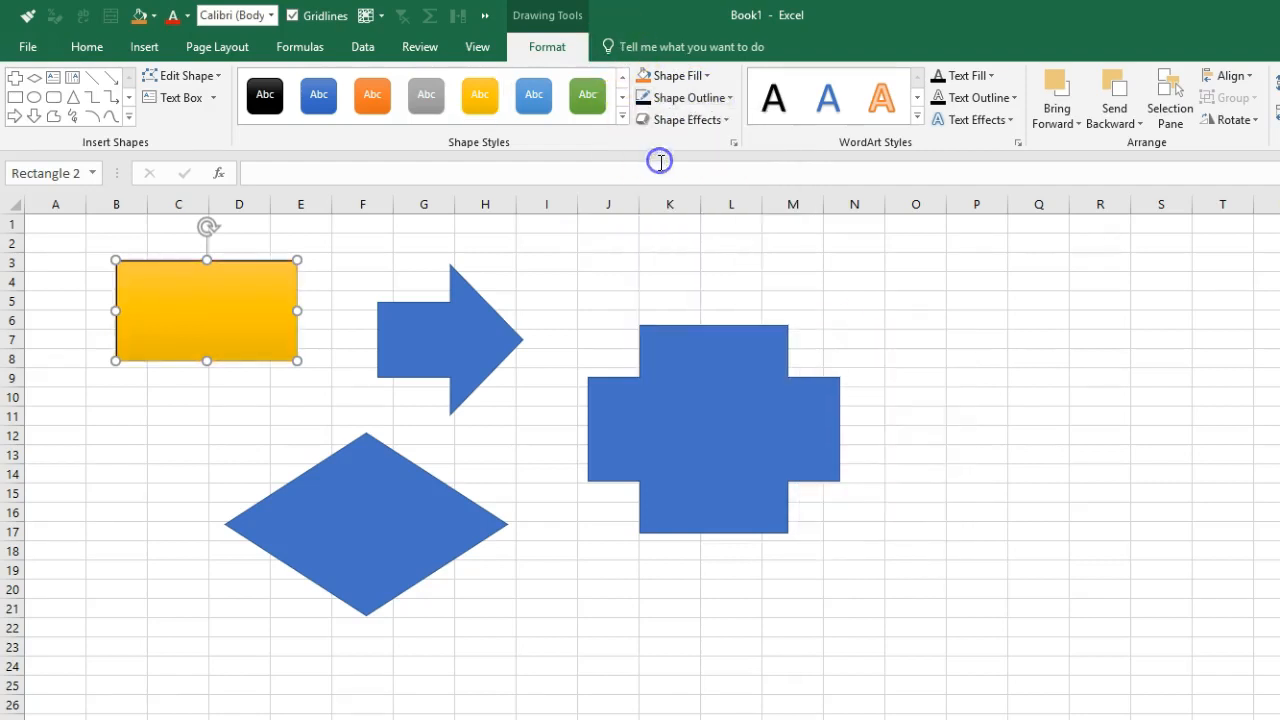
{"action": "left_click", "coordinate": [666, 97]}
{"action": "mouse_move", "coordinate": [691, 340]}
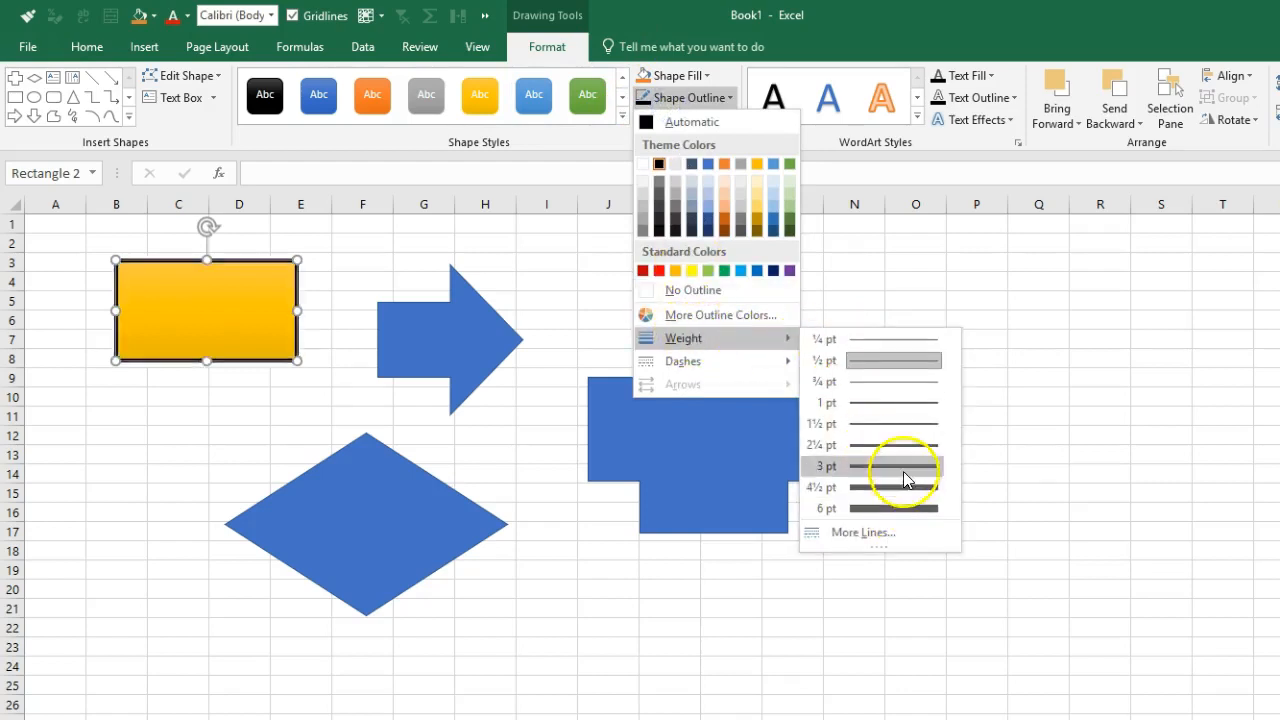
{"action": "mouse_move", "coordinate": [766, 365]}
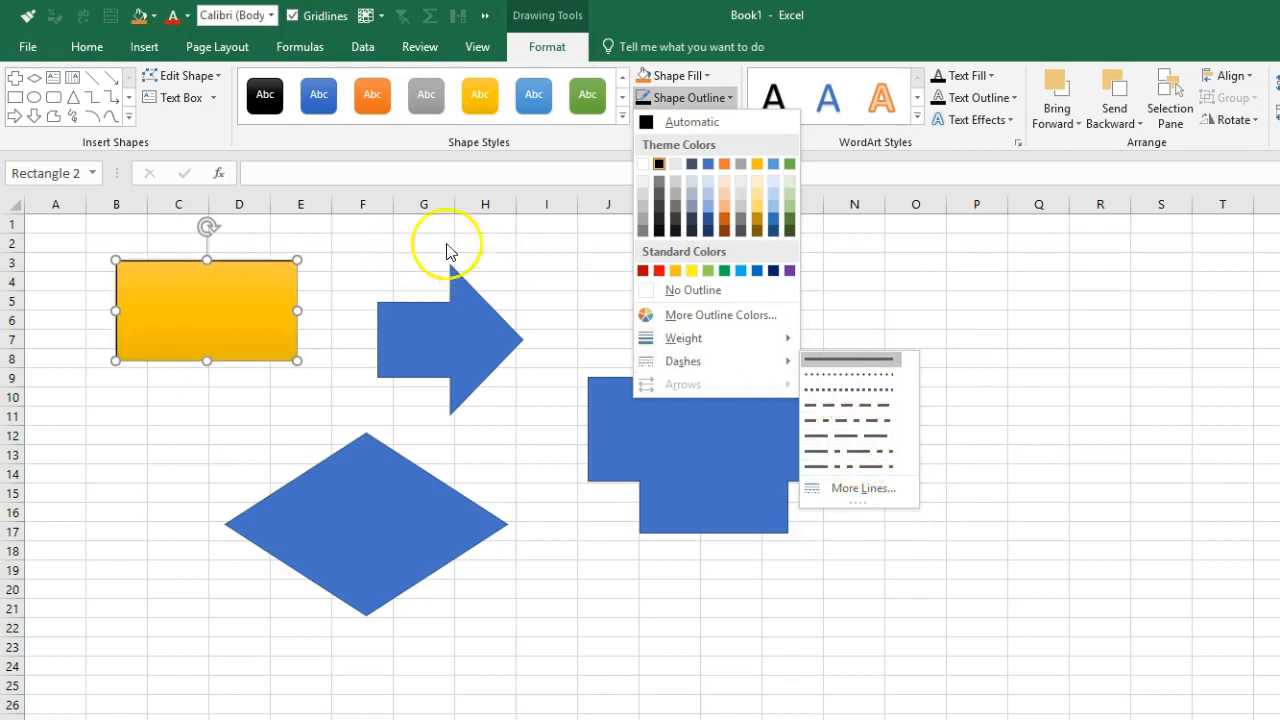
{"action": "left_click", "coordinate": [553, 257]}
Step: Apply a bevelled preset shape effect to the rectangle and deselect it
{"action": "left_click", "coordinate": [708, 120]}
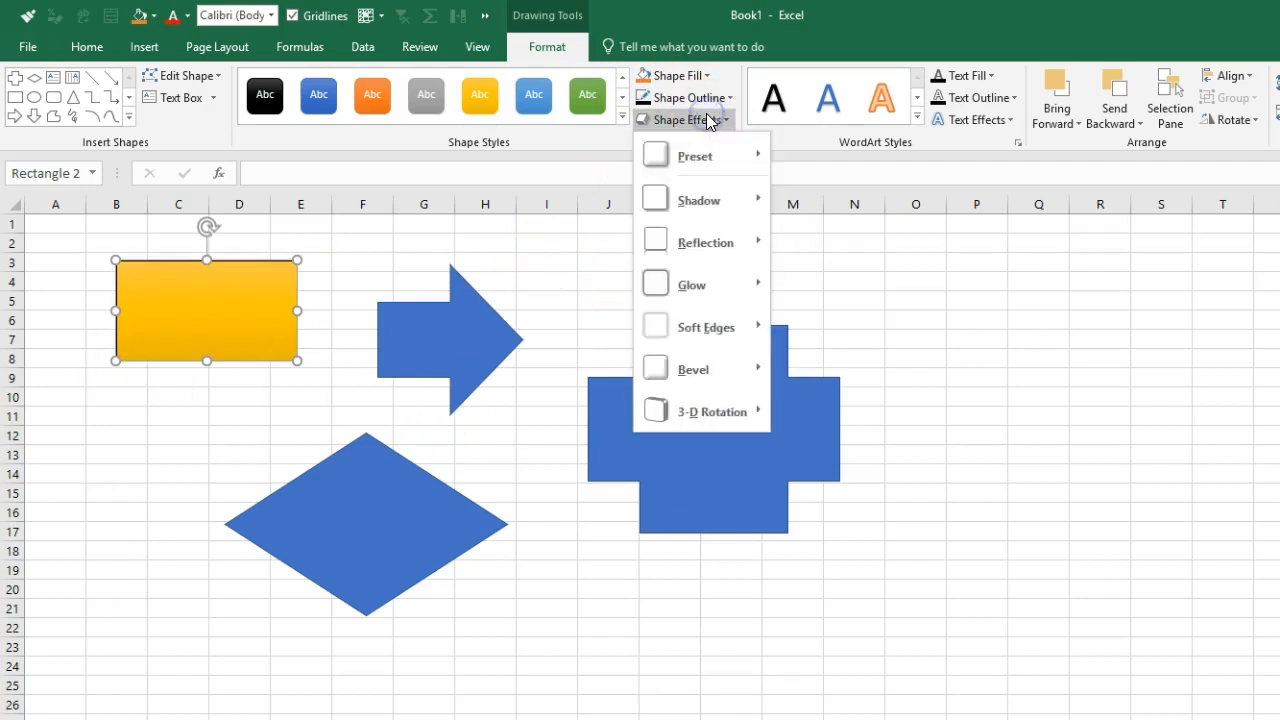
{"action": "mouse_move", "coordinate": [654, 165]}
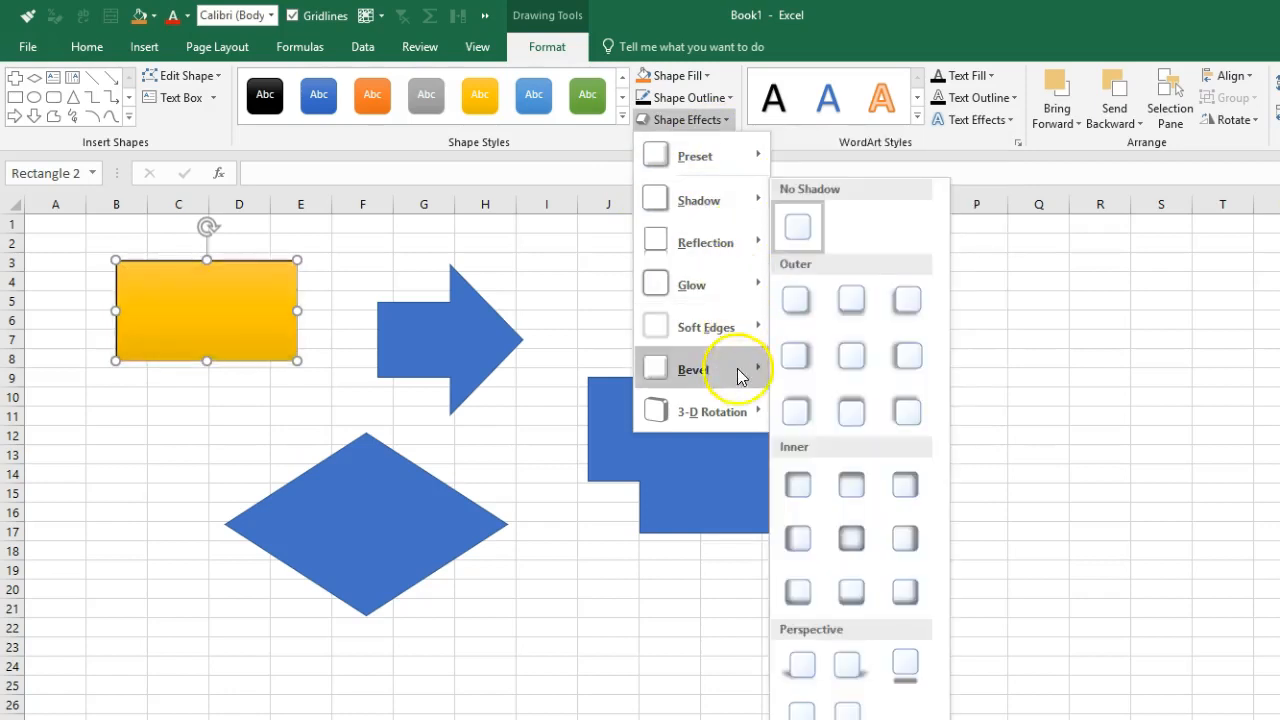
{"action": "mouse_move", "coordinate": [720, 152]}
{"action": "left_click", "coordinate": [845, 246]}
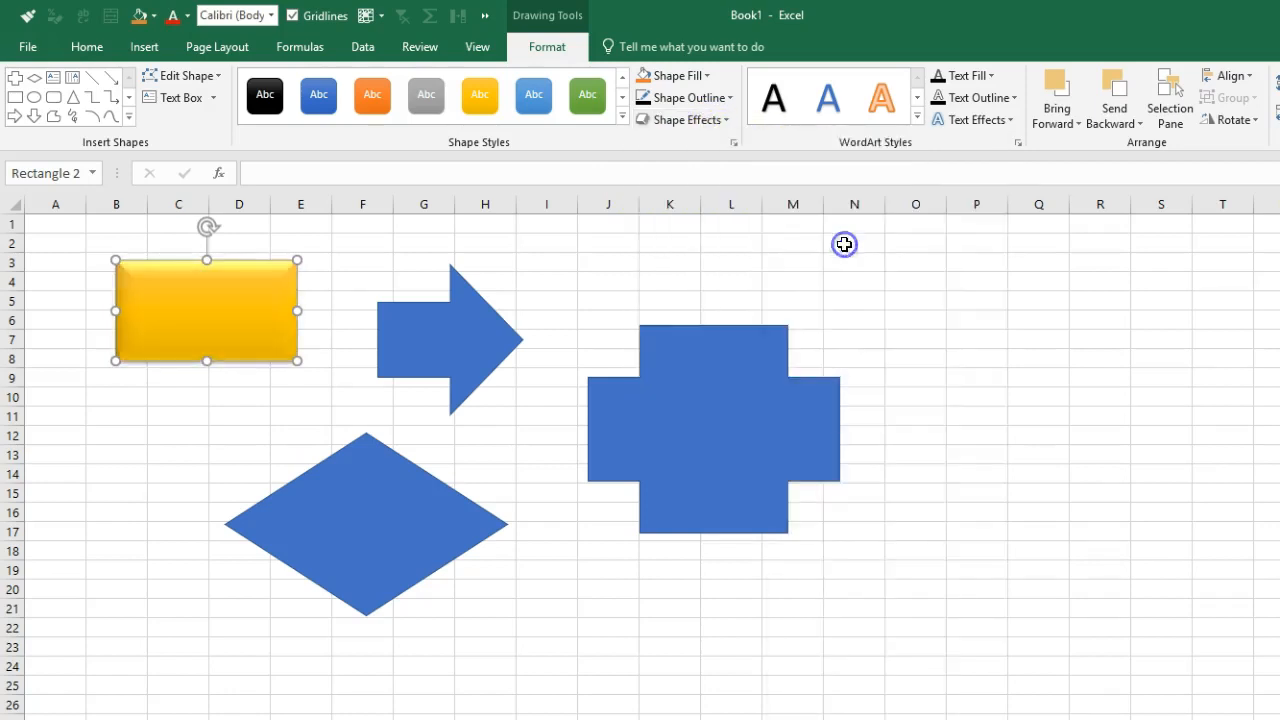
{"action": "left_click", "coordinate": [522, 264]}
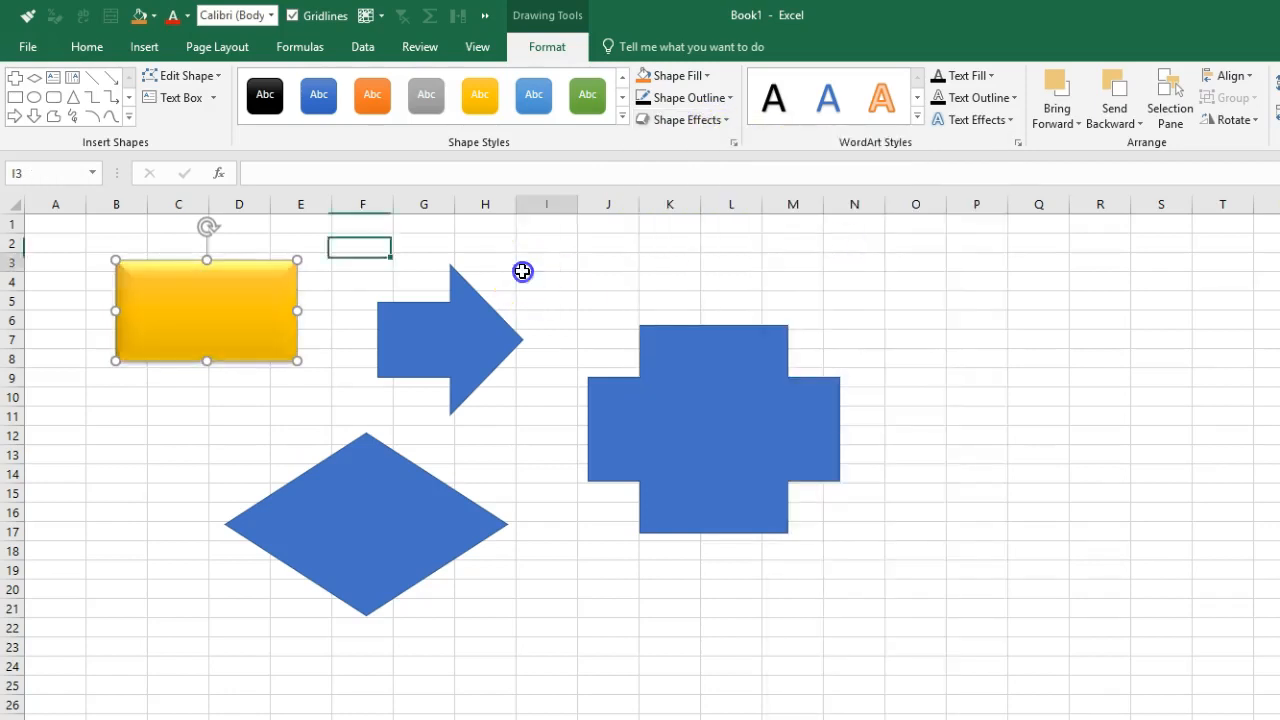
Step: Set the rectangle's shadow transparency to 60% in the detailed shadow options
{"action": "left_click", "coordinate": [260, 285]}
{"action": "left_click", "coordinate": [547, 47]}
{"action": "left_click", "coordinate": [665, 119]}
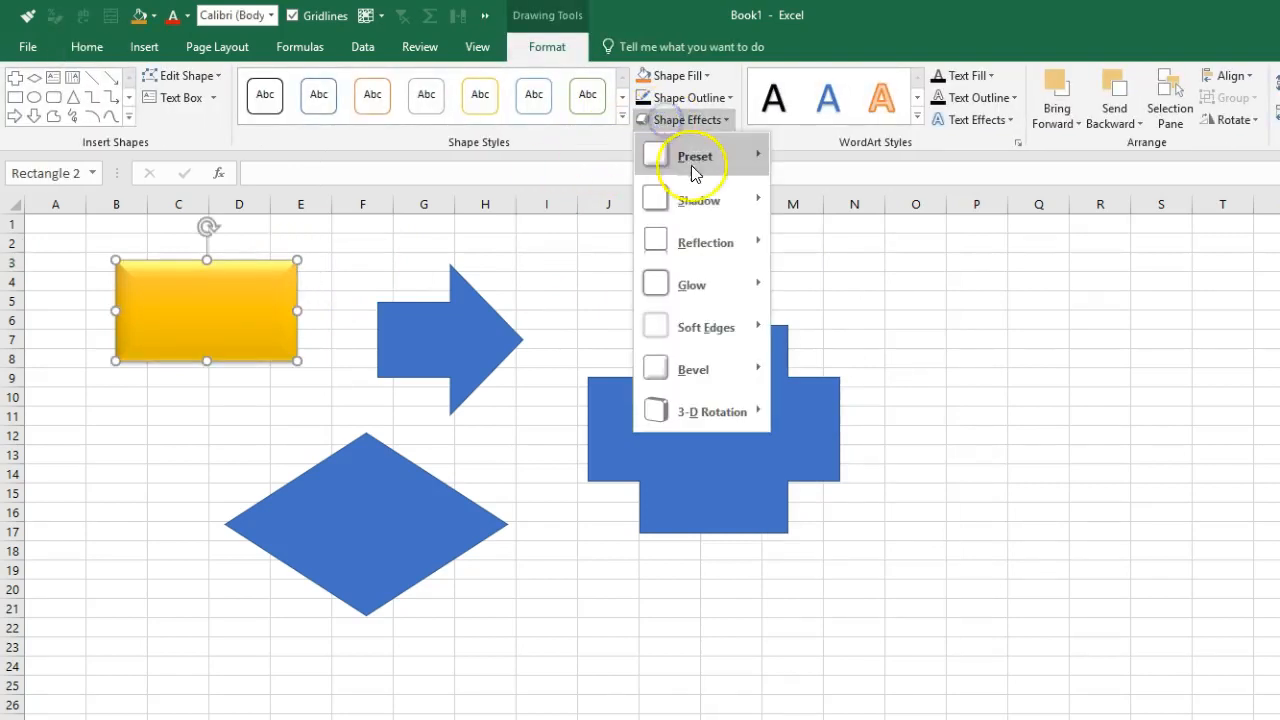
{"action": "mouse_move", "coordinate": [694, 203]}
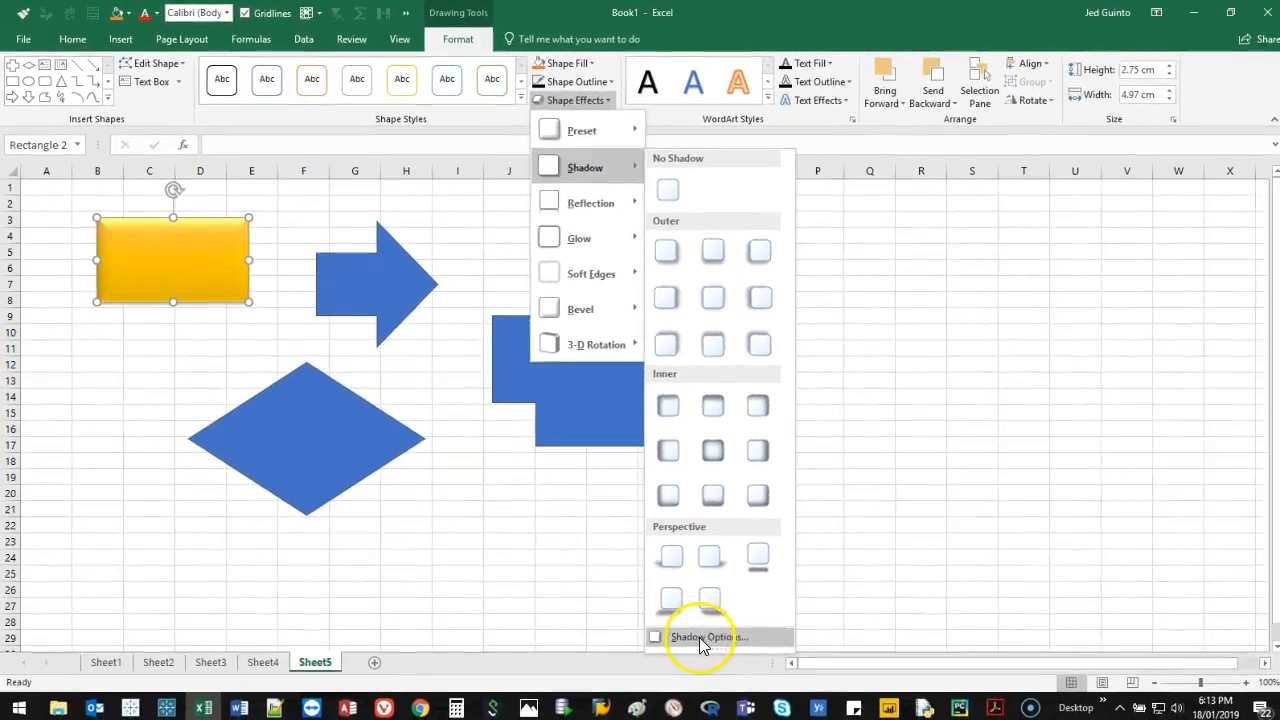
{"action": "left_click", "coordinate": [697, 638]}
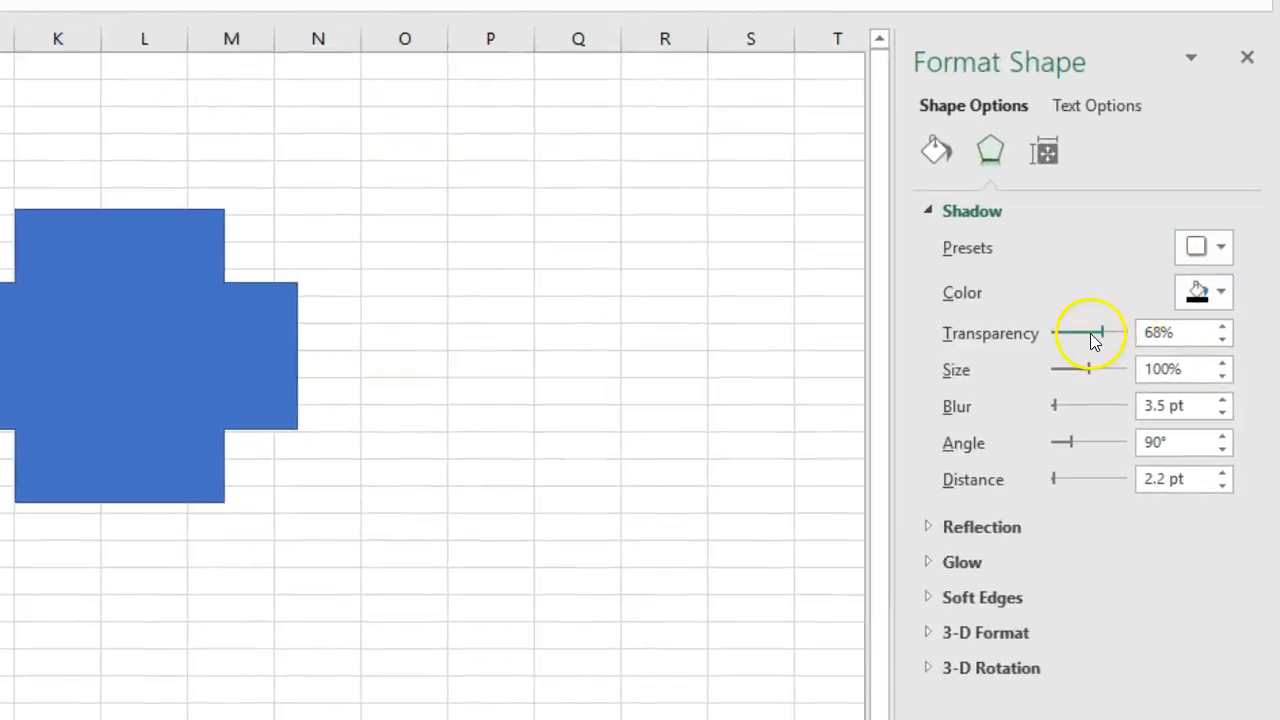
{"action": "mouse_move", "coordinate": [1090, 333]}
{"action": "left_mouse_down"}
{"action": "mouse_move", "coordinate": [1074, 330]}
{"action": "mouse_move", "coordinate": [1097, 330]}
{"action": "left_mouse_up"}
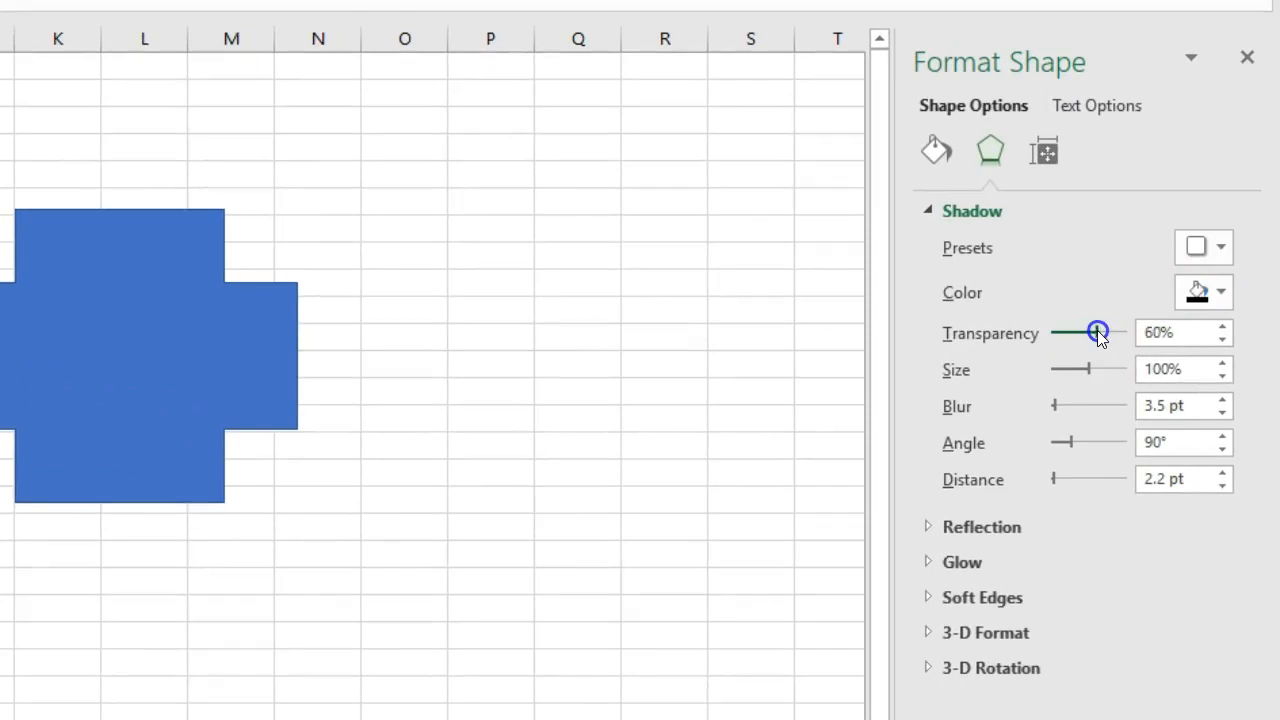
{"action": "left_click", "coordinate": [1247, 57]}
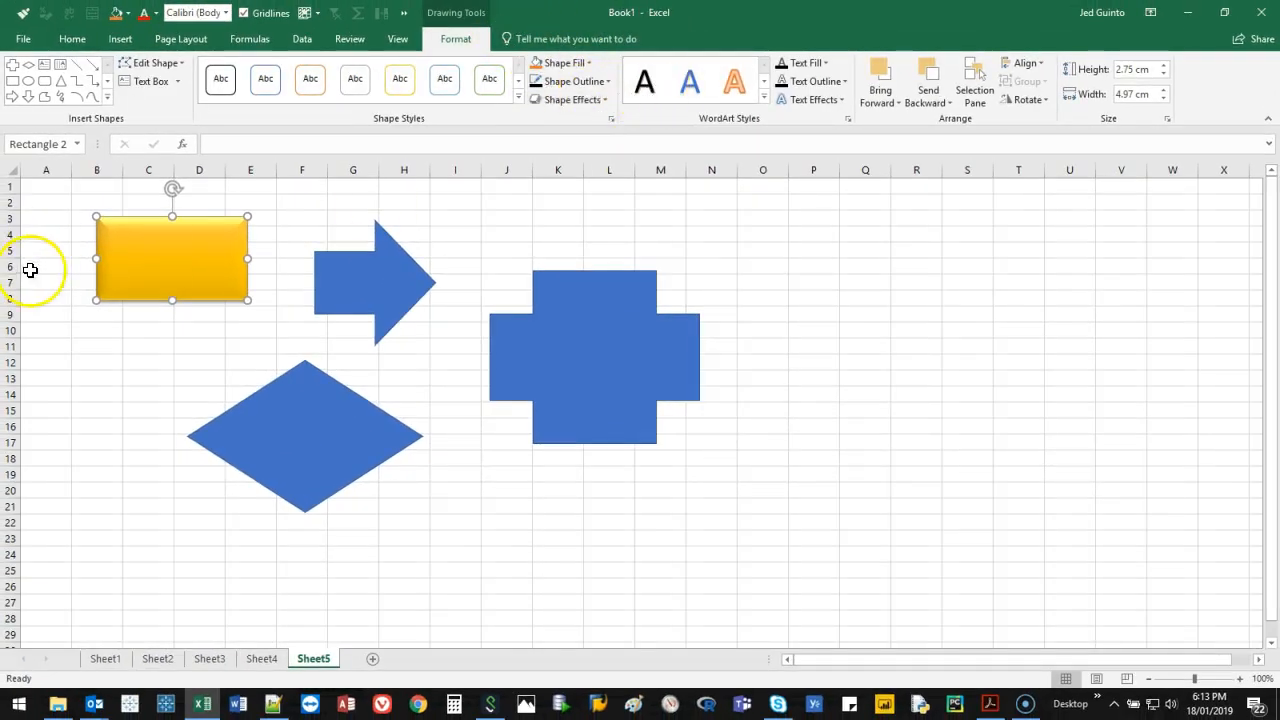
Step: Enter random placeholder text inside the gold rectangle and reselect the shape
{"action": "left_click", "coordinate": [174, 259]}
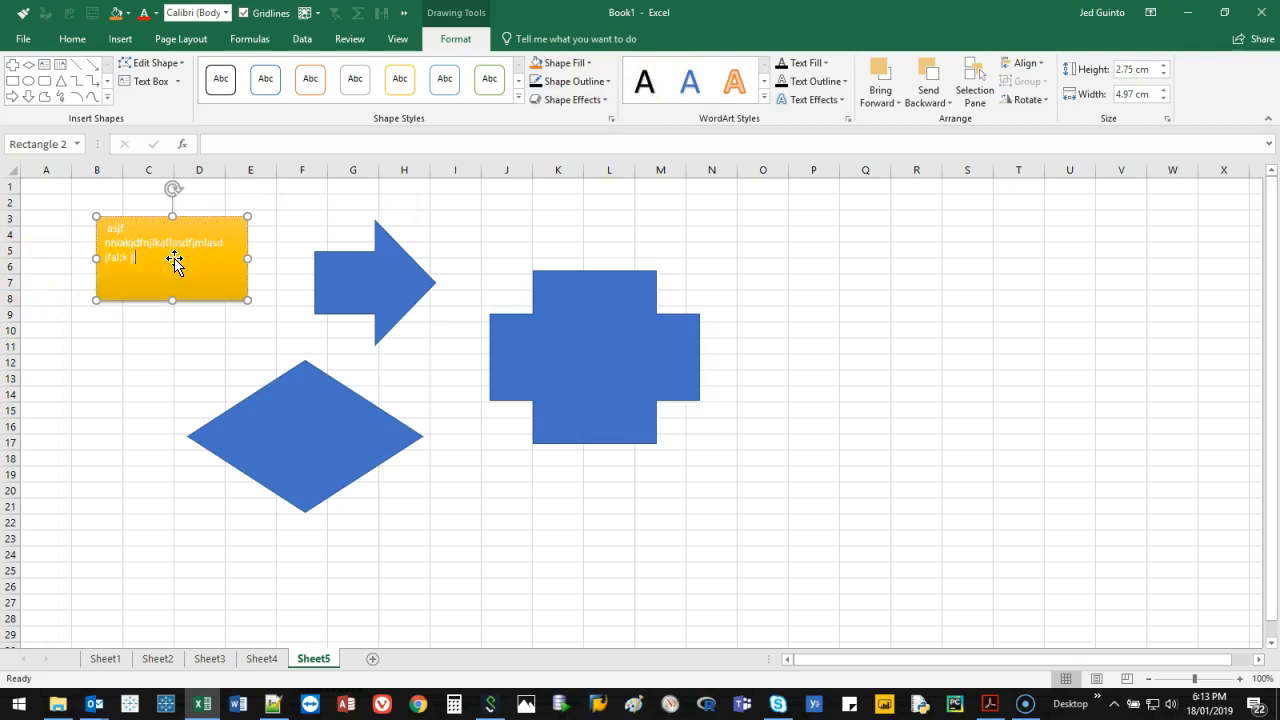
{"action": "left_click", "coordinate": [305, 206]}
{"action": "left_click", "coordinate": [223, 251]}
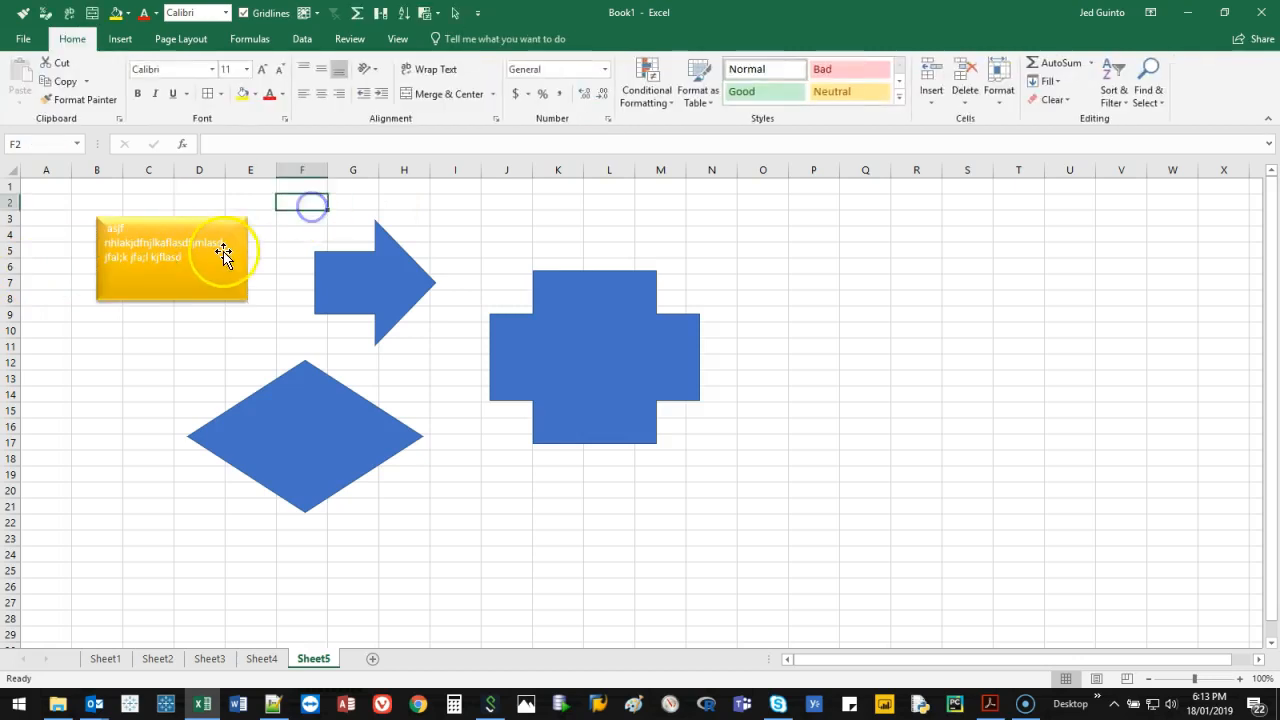
Step: Apply the orange outlined WordArt style to the text in the gold rectangle
{"action": "left_click", "coordinate": [120, 242]}
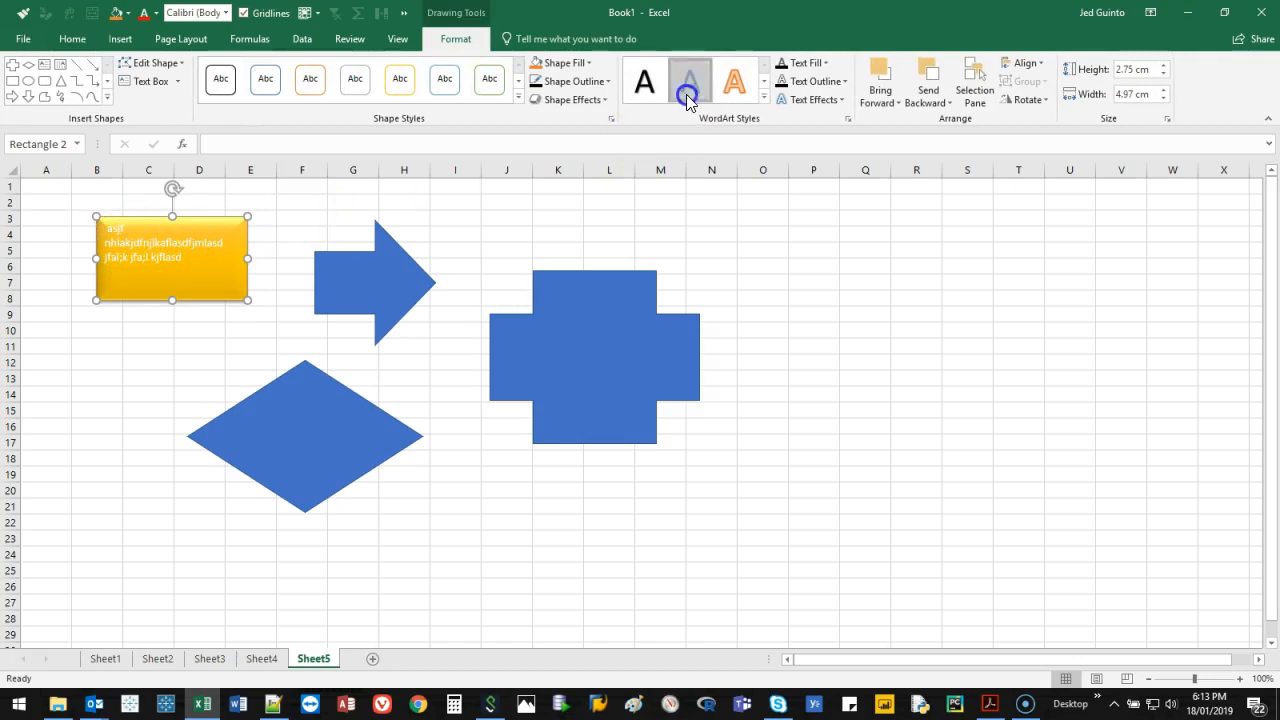
{"action": "left_click", "coordinate": [733, 84]}
{"action": "left_click", "coordinate": [768, 90]}
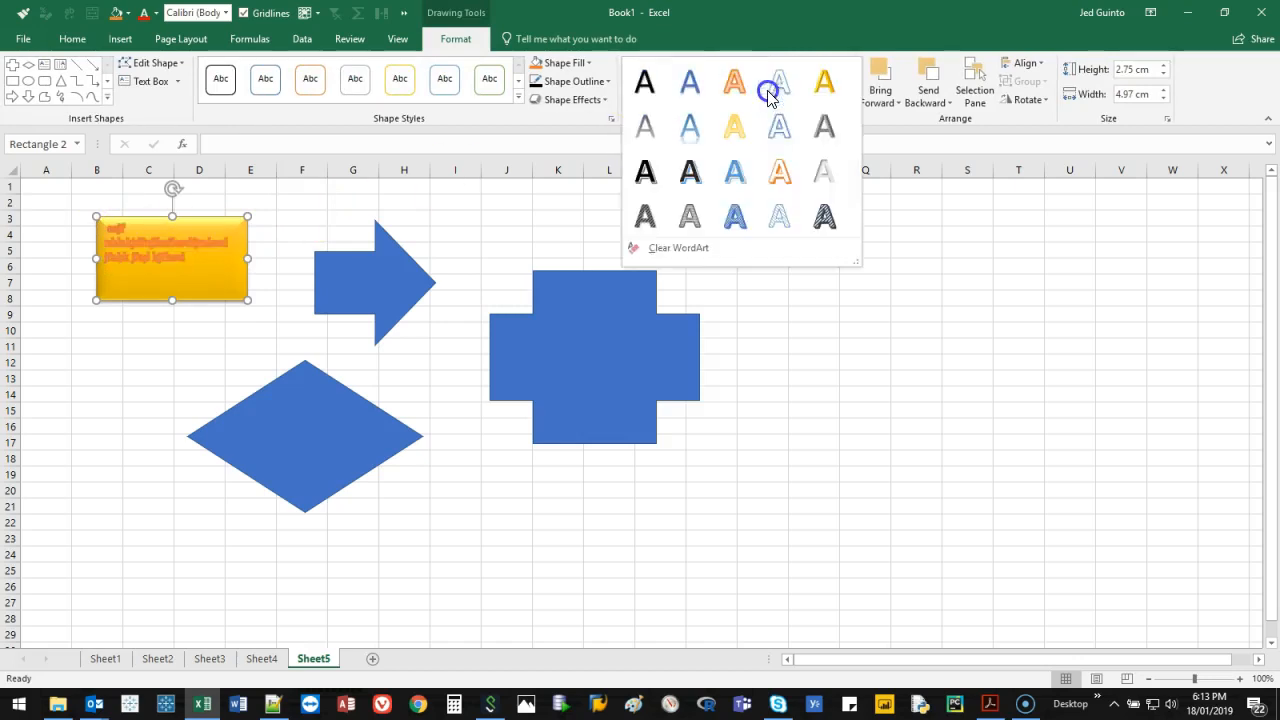
{"action": "left_click", "coordinate": [534, 226]}
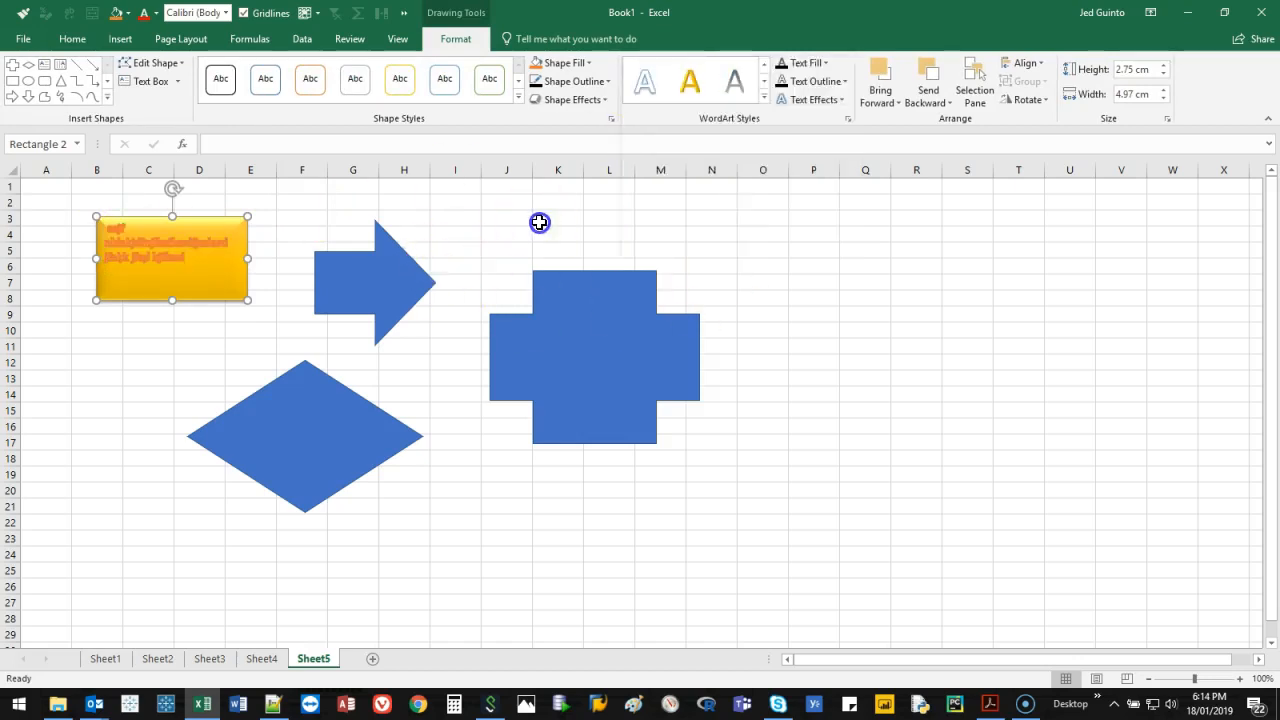
Step: Look over the text fill, text outline and text effects options for the rectangle's text
{"action": "left_click", "coordinate": [826, 63]}
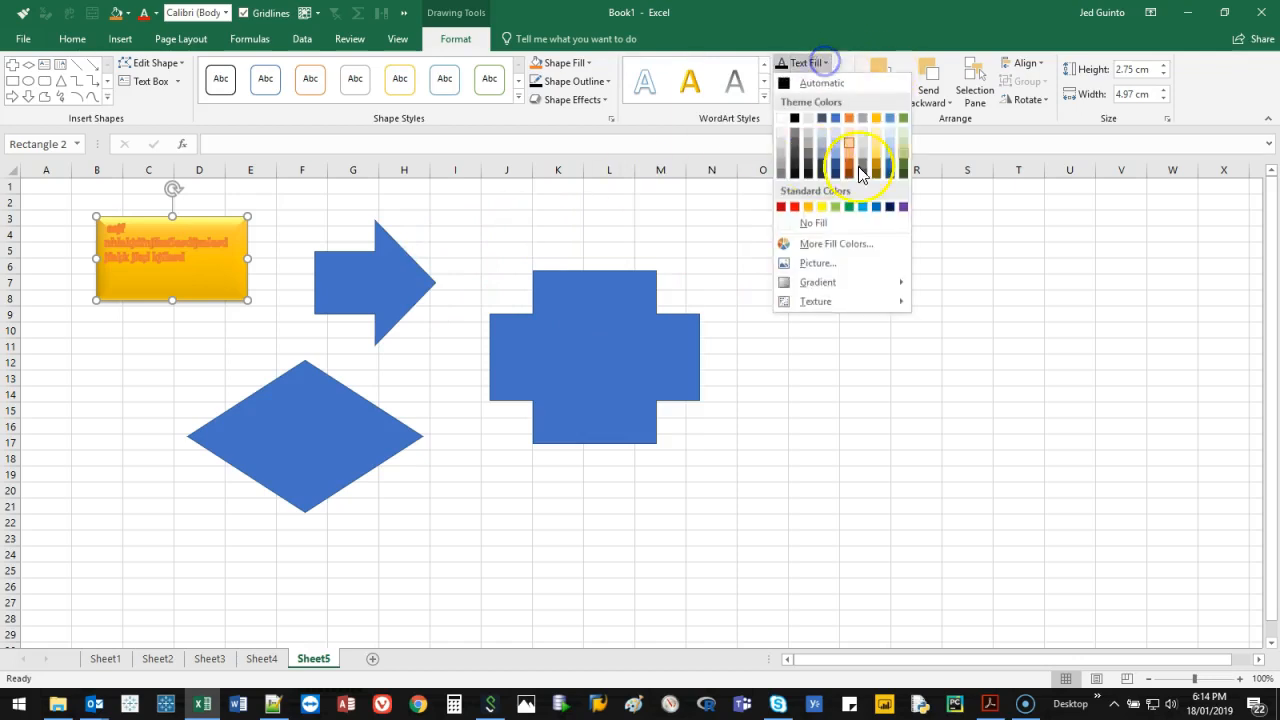
{"action": "left_click", "coordinate": [706, 212]}
{"action": "left_click", "coordinate": [822, 82]}
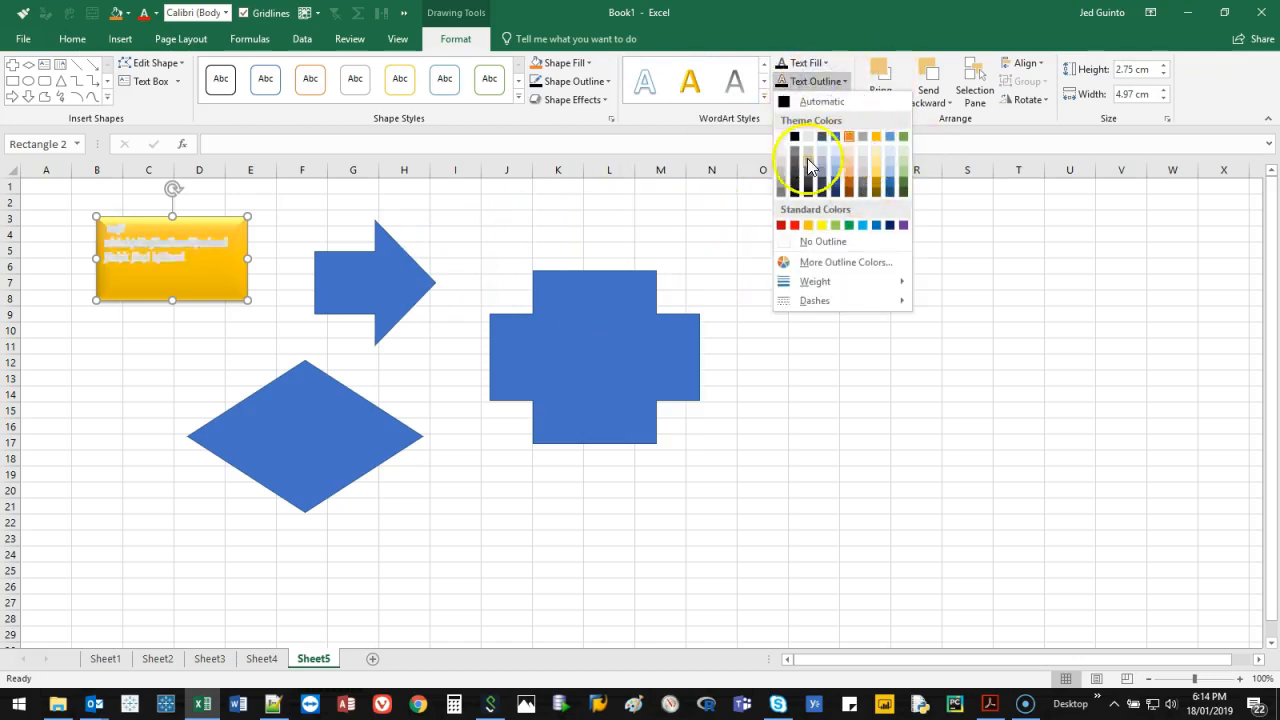
{"action": "left_click", "coordinate": [753, 206]}
{"action": "left_click", "coordinate": [842, 84]}
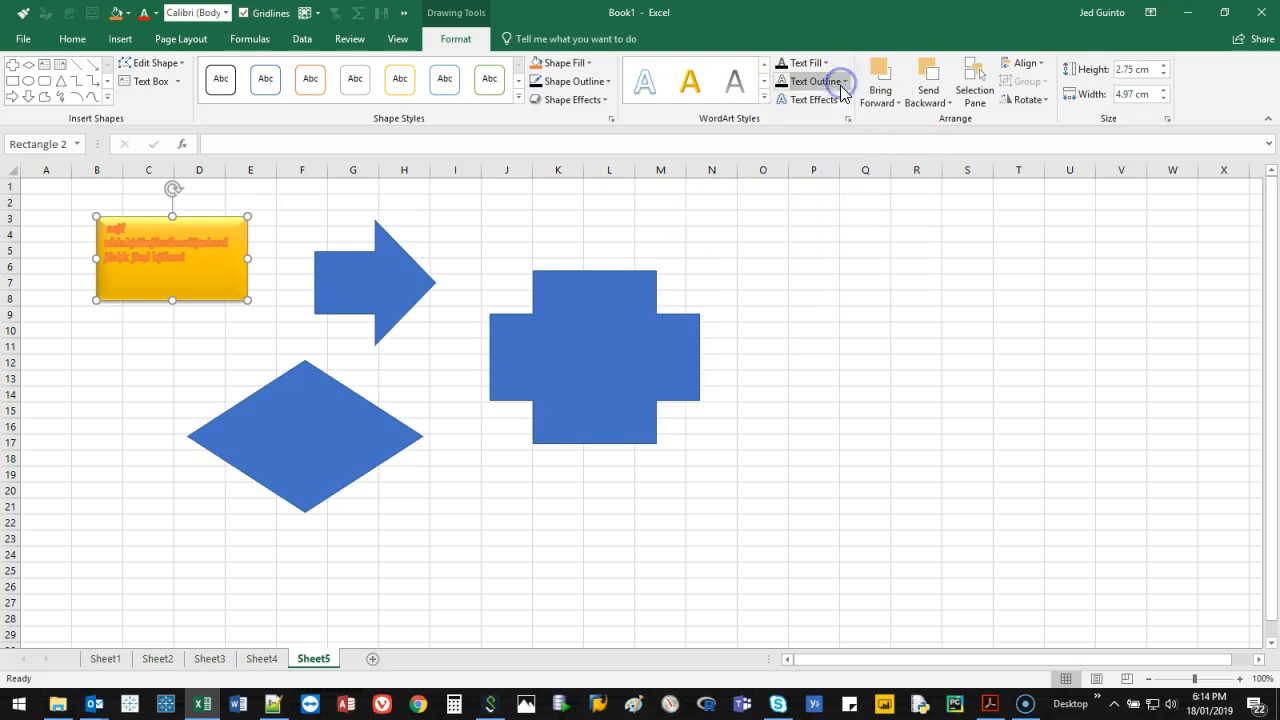
{"action": "left_click", "coordinate": [812, 99]}
{"action": "mouse_move", "coordinate": [770, 233]}
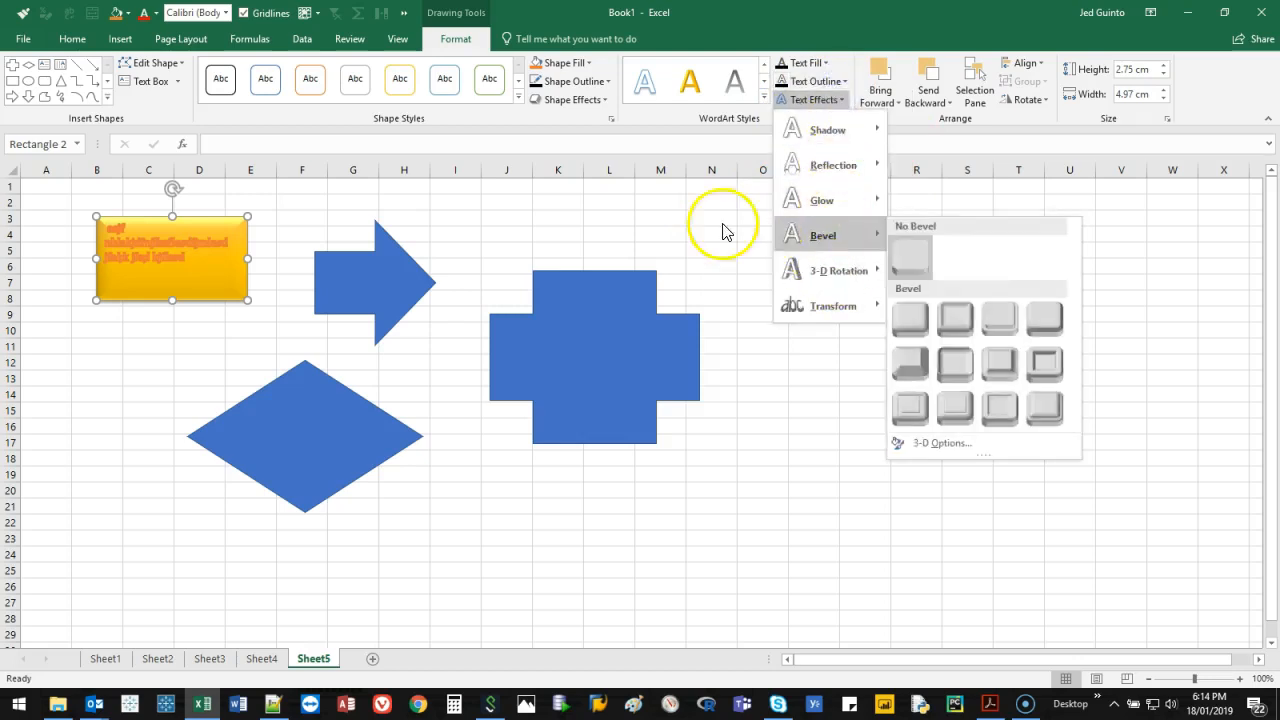
{"action": "left_click", "coordinate": [694, 226]}
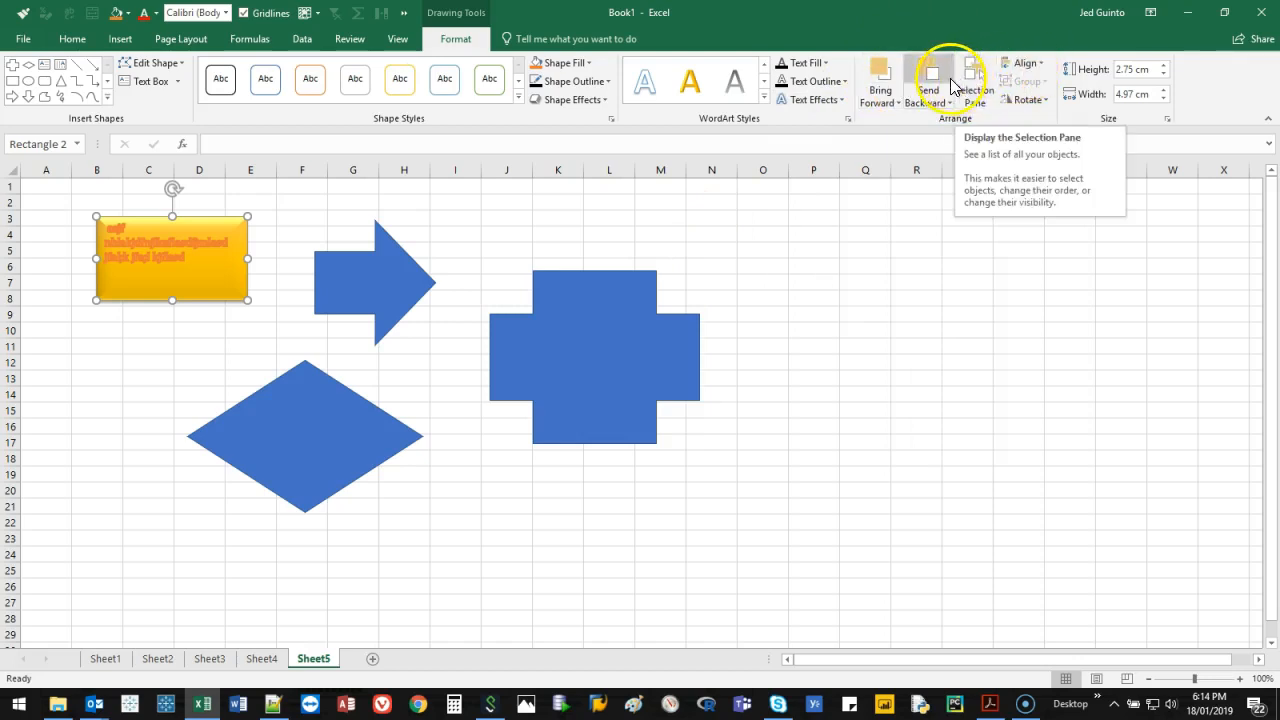
Step: Look over the rectangle's alignment and rotation options and open its detailed size and rotation settings
{"action": "left_click", "coordinate": [1036, 65]}
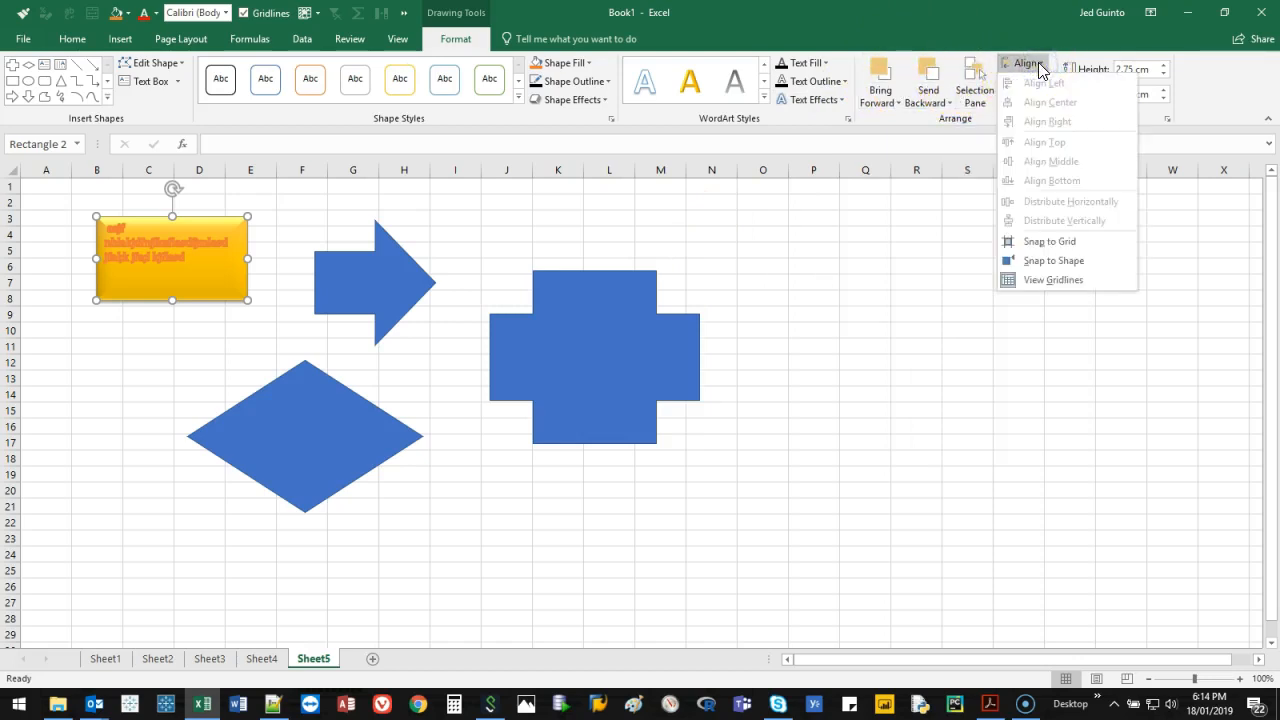
{"action": "left_click", "coordinate": [1038, 66]}
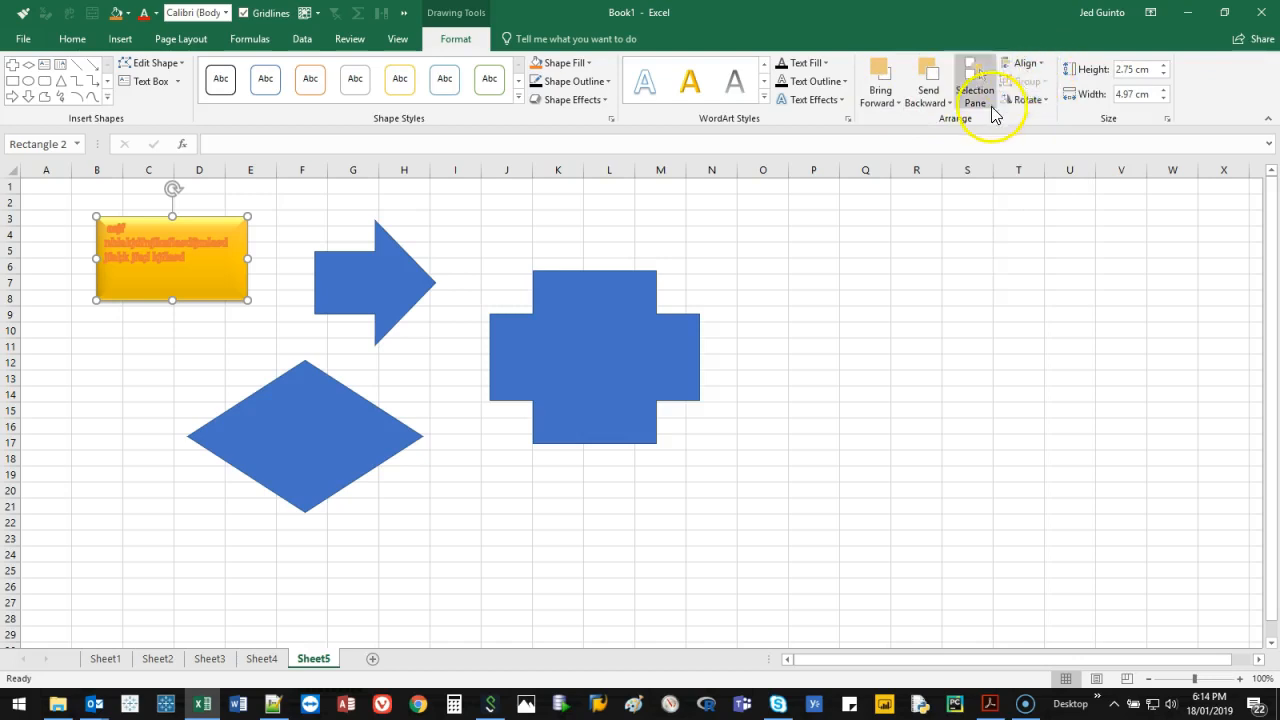
{"action": "left_click", "coordinate": [1029, 102]}
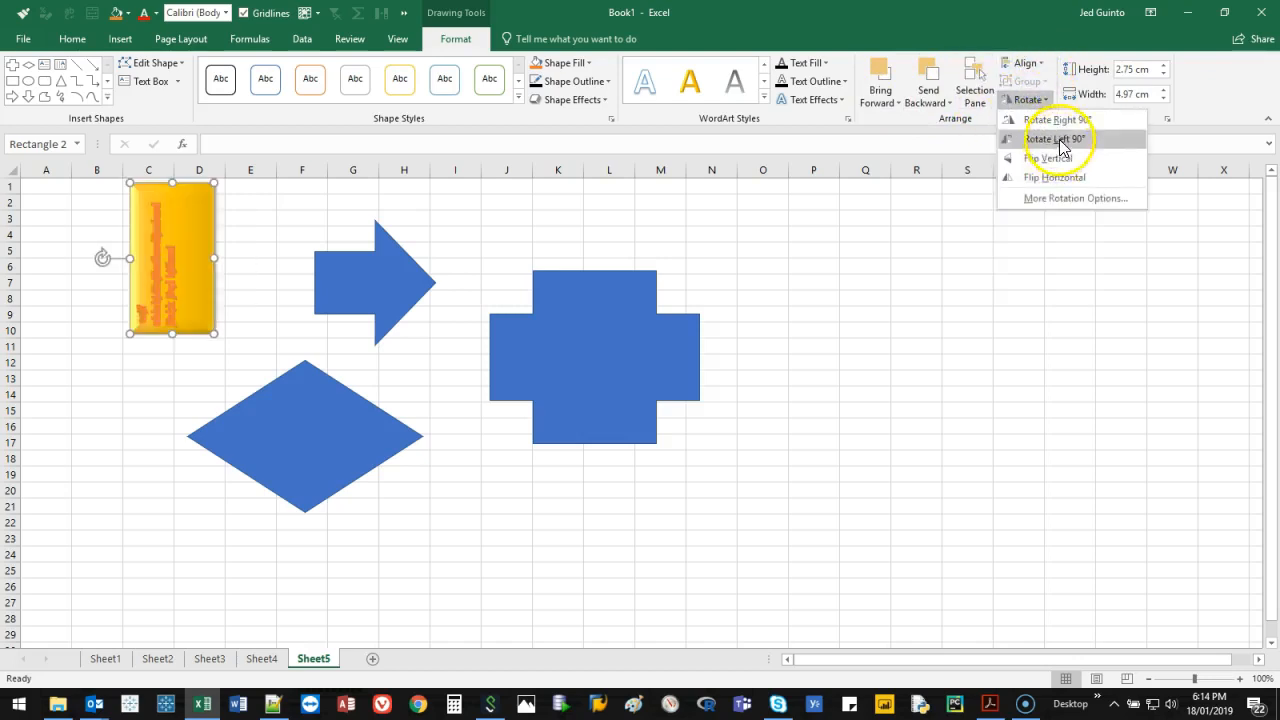
{"action": "left_click", "coordinate": [1080, 198]}
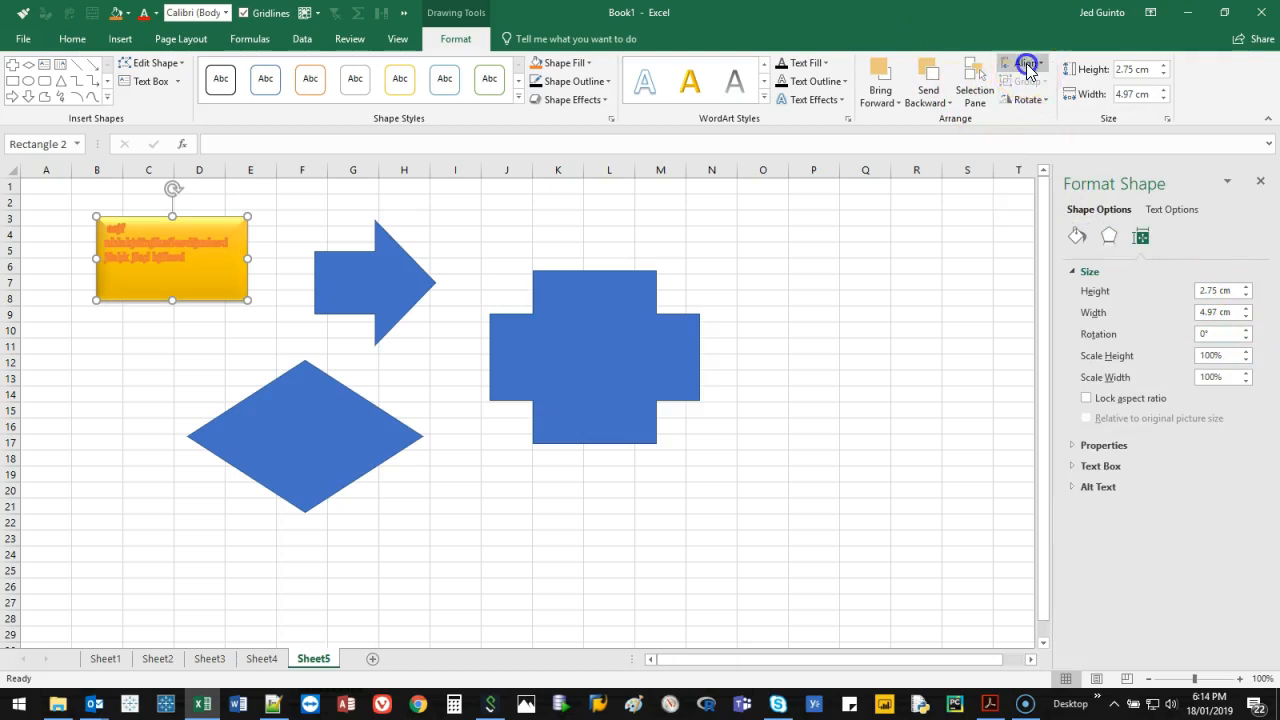
{"action": "left_click", "coordinate": [1025, 62]}
{"action": "left_click", "coordinate": [1025, 62]}
{"action": "left_click", "coordinate": [1028, 100]}
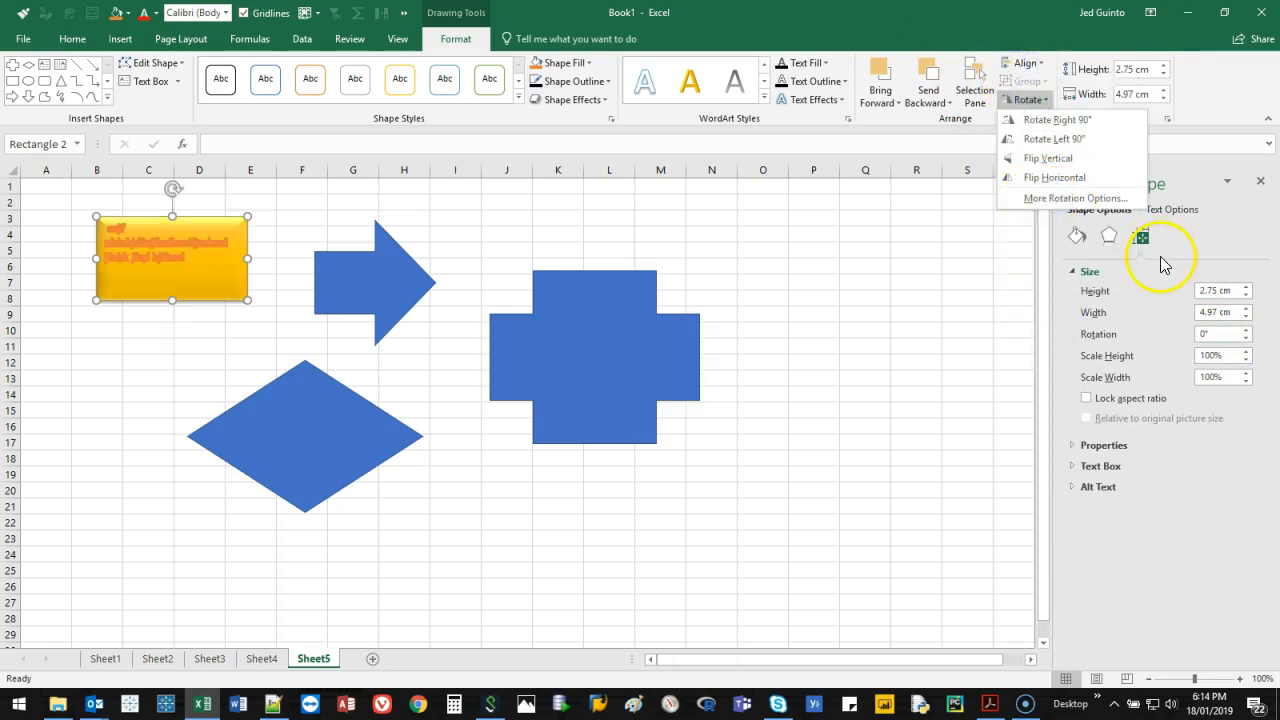
Step: Try rotating the rectangle in small increments, return its rotation to 0° and close the detailed settings
{"action": "left_click", "coordinate": [1222, 335]}
{"action": "left_click", "coordinate": [1246, 336]}
{"action": "left_click", "coordinate": [1246, 336]}
{"action": "left_click", "coordinate": [1245, 341]}
{"action": "left_click", "coordinate": [1245, 341]}
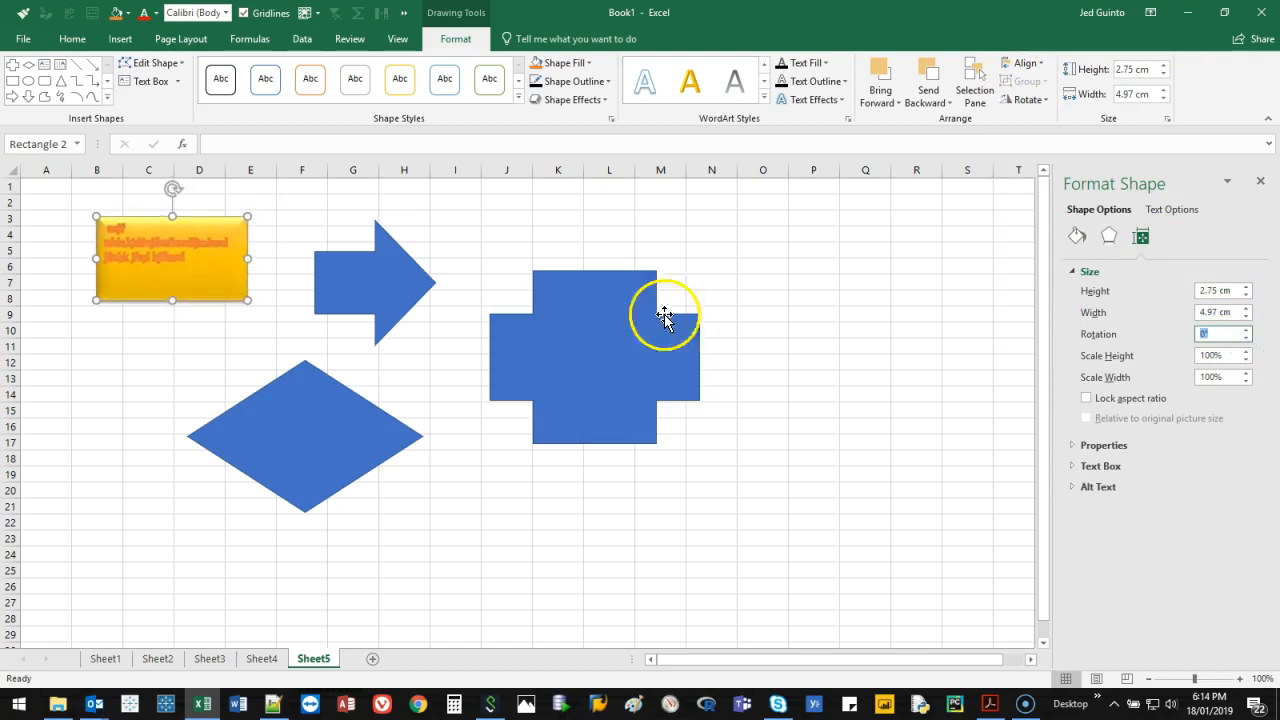
{"action": "left_click", "coordinate": [1261, 183]}
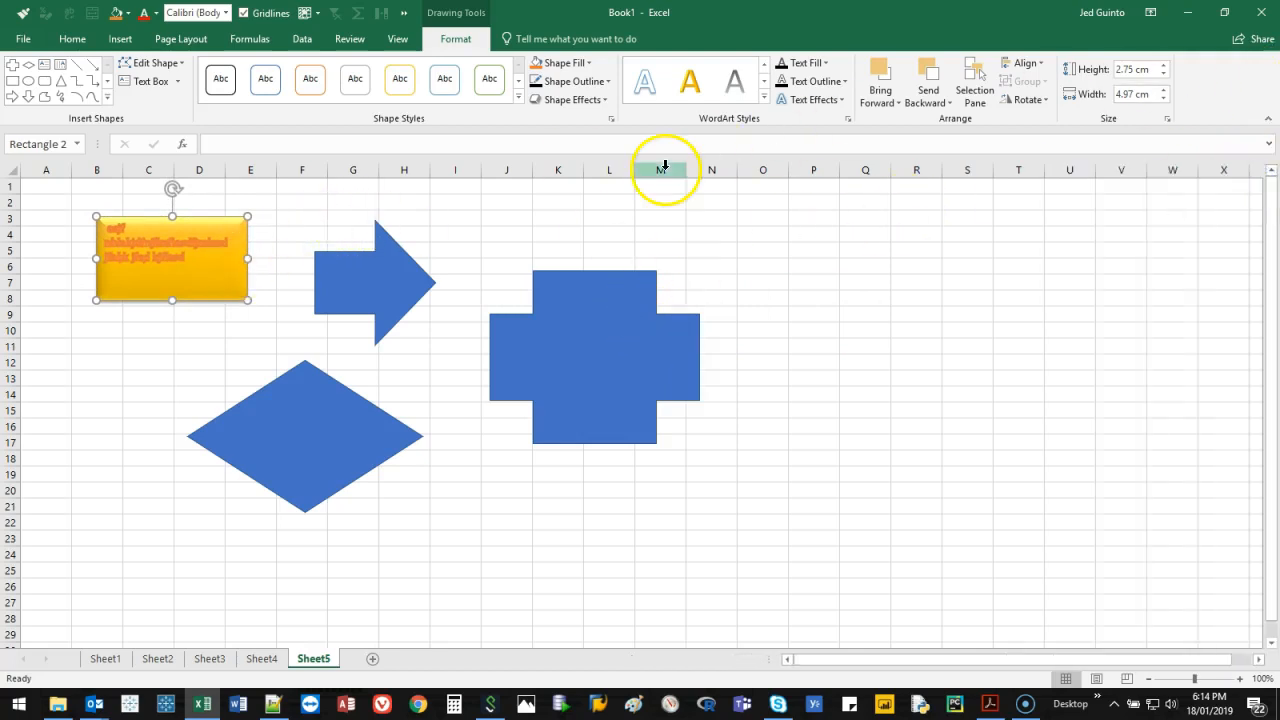
Step: Set the rectangle's height to 5 cm, then resize and reposition it freehand at about 4.55 cm high and 5.19 cm wide
{"action": "left_click", "coordinate": [1149, 70]}
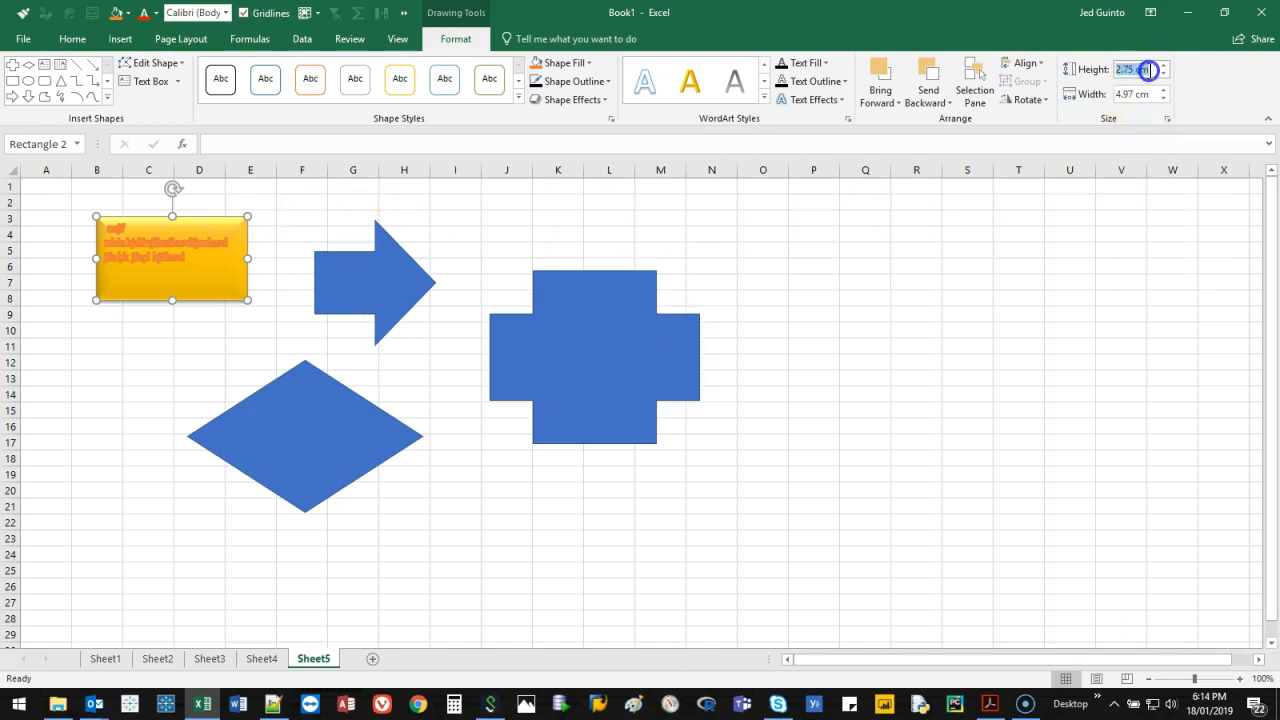
{"action": "key", "text": "Return"}
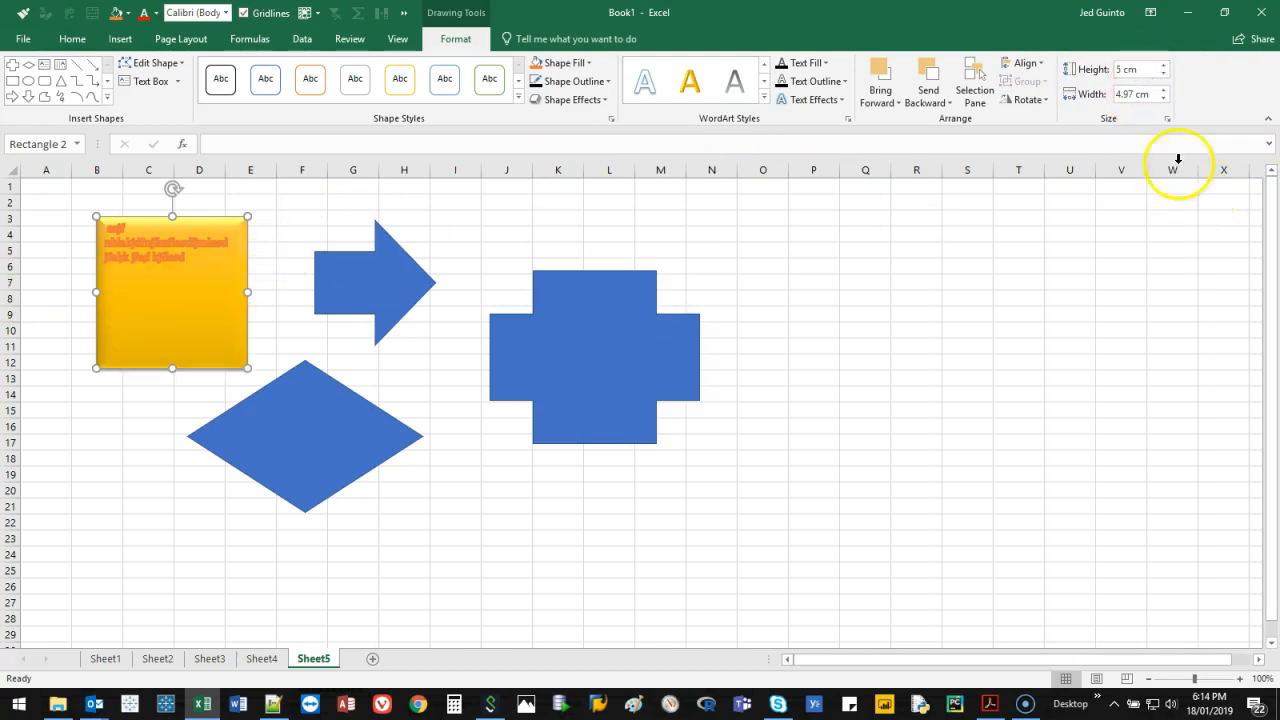
{"action": "left_click_drag", "start_coordinate": [241, 363], "coordinate": [200, 357]}
{"action": "left_click", "coordinate": [171, 291]}
{"action": "left_click_drag", "start_coordinate": [178, 289], "coordinate": [174, 261]}
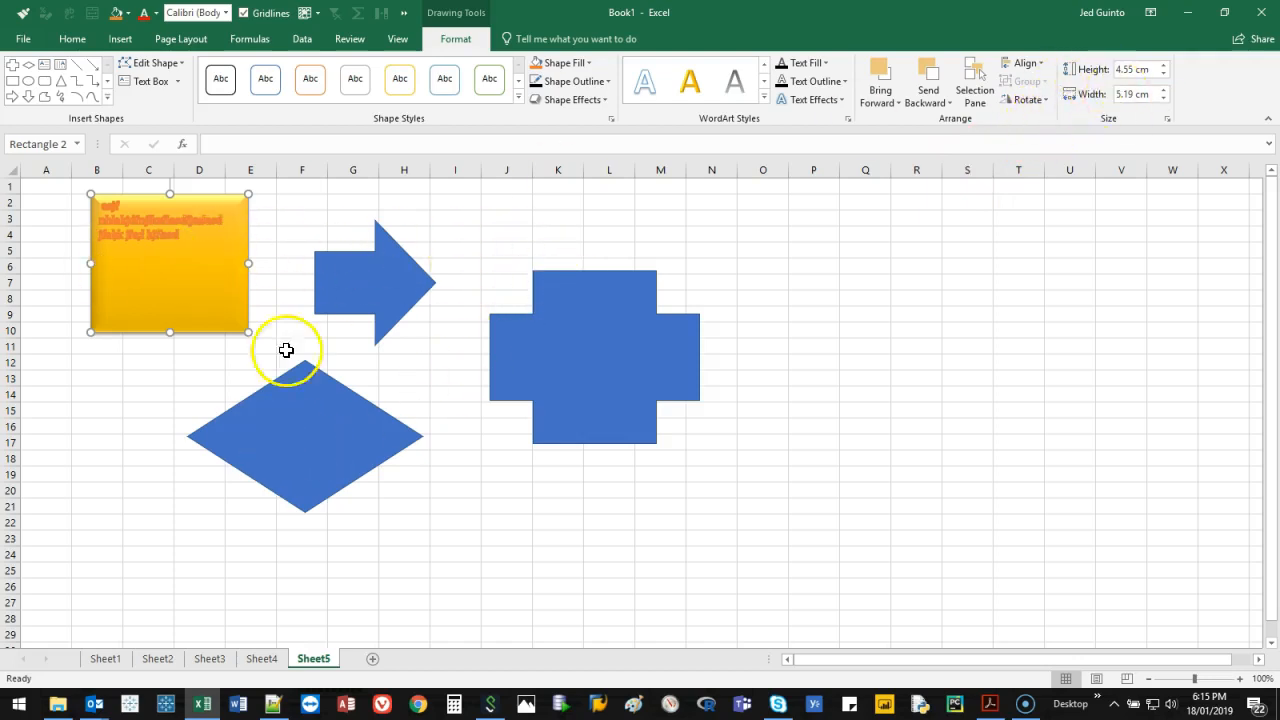
Step: Set the height of the rectangle and the arrow together to 5 cm and deselect them
{"action": "left_click", "coordinate": [392, 267], "text": "shift"}
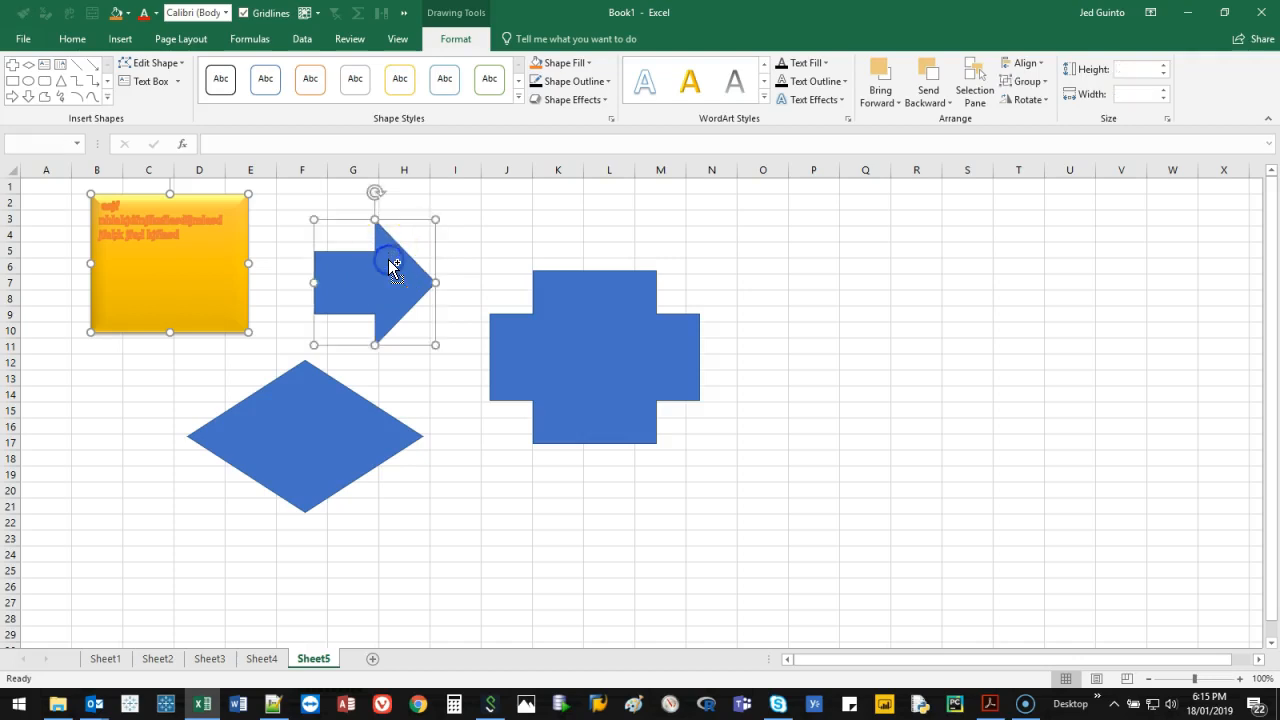
{"action": "left_click", "coordinate": [1145, 69]}
{"action": "type", "text": "5"}
{"action": "key", "text": "Return"}
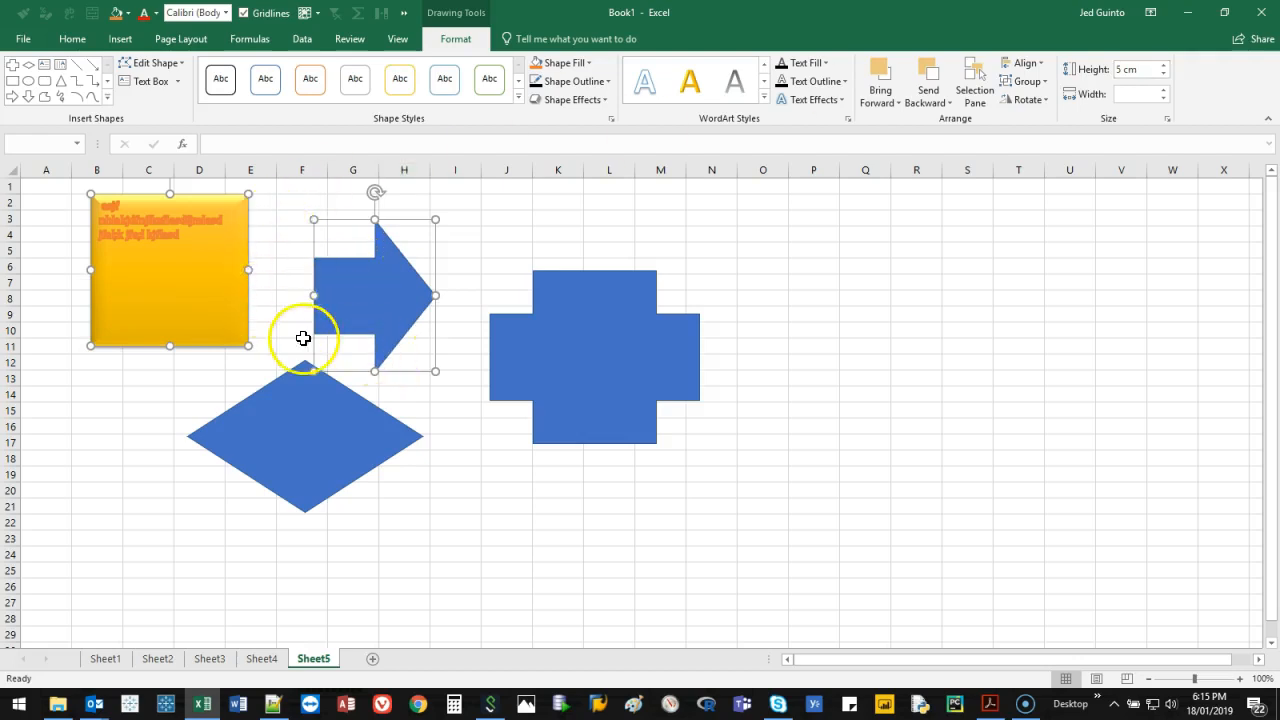
{"action": "left_click_drag", "start_coordinate": [286, 325], "coordinate": [287, 320]}
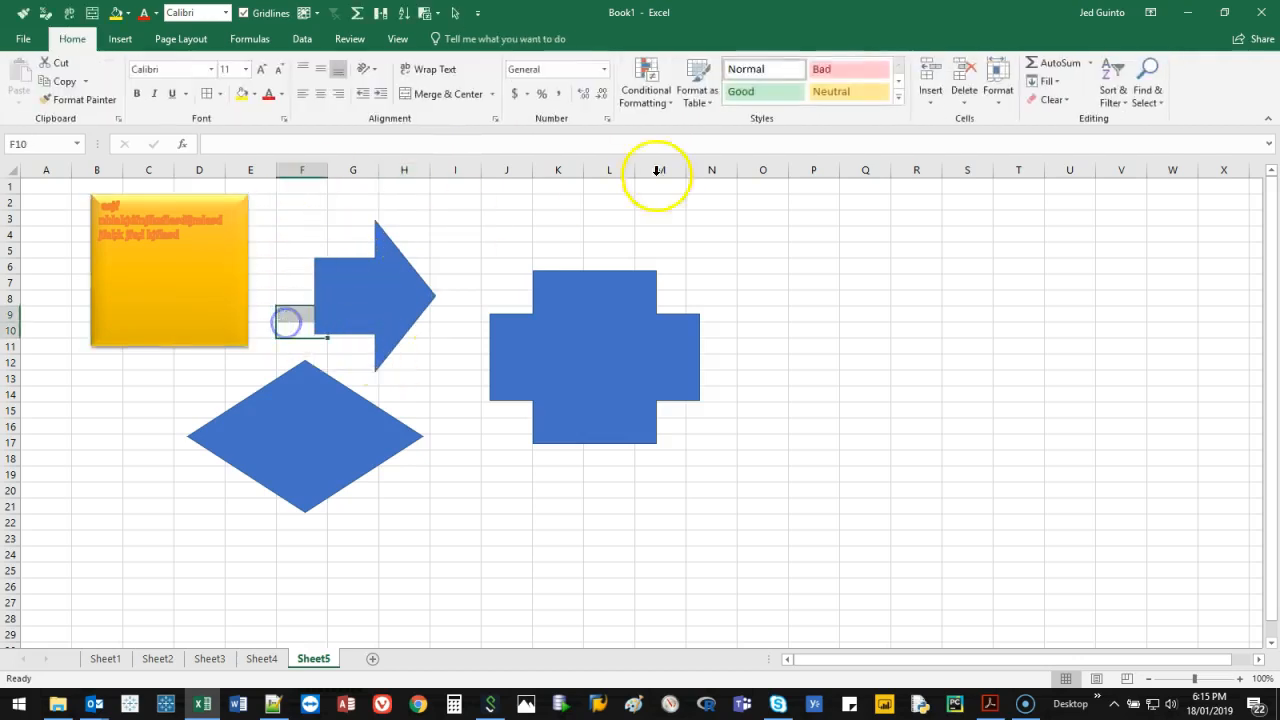
Step: Move the arrow so that its tail overlaps the gold rectangle, and deselect it
{"action": "left_click", "coordinate": [143, 293]}
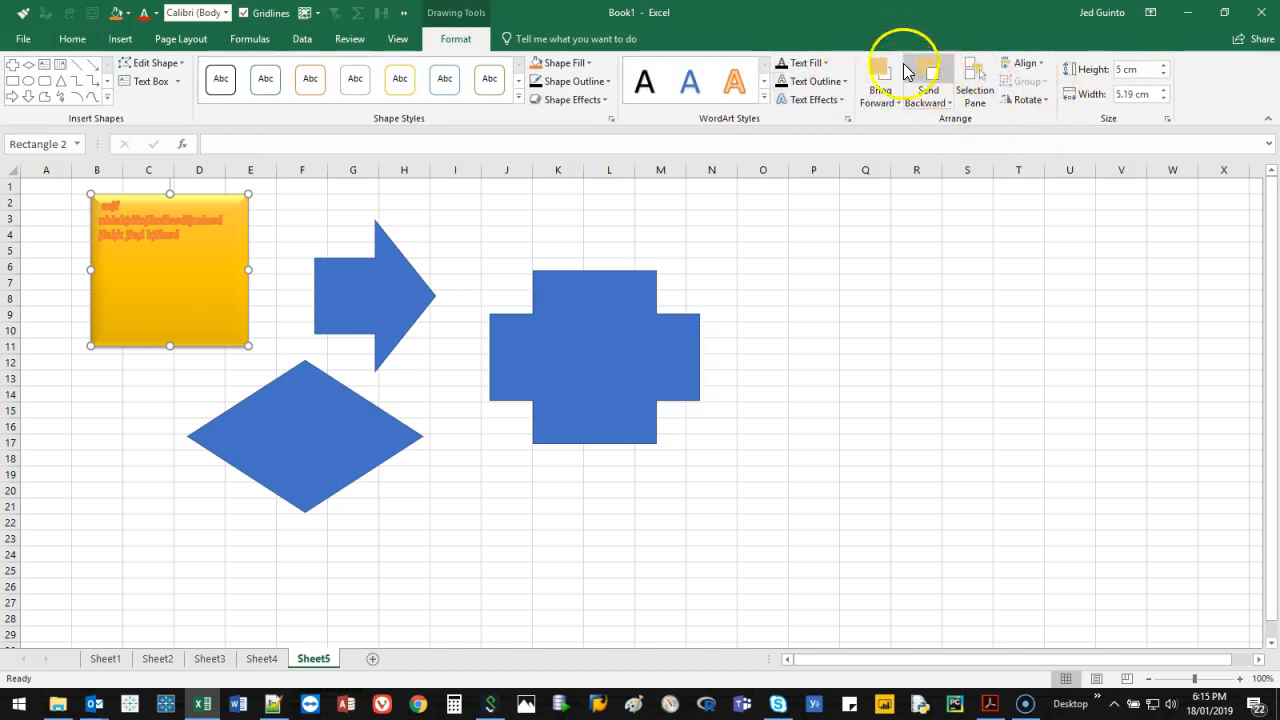
{"action": "left_click", "coordinate": [358, 297]}
{"action": "left_click_drag", "start_coordinate": [358, 297], "coordinate": [251, 283]}
{"action": "left_click", "coordinate": [555, 240]}
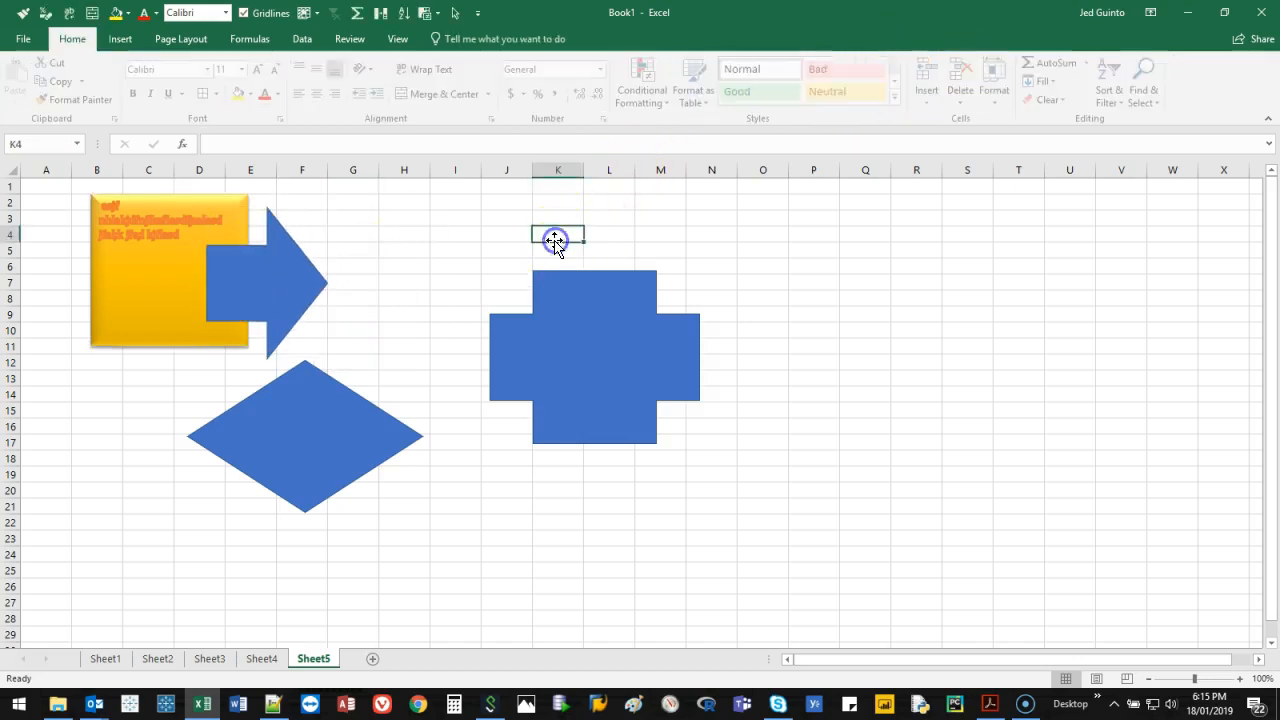
Step: Bring the gold rectangle to the front of all shapes, then send it to the back
{"action": "left_click", "coordinate": [136, 287]}
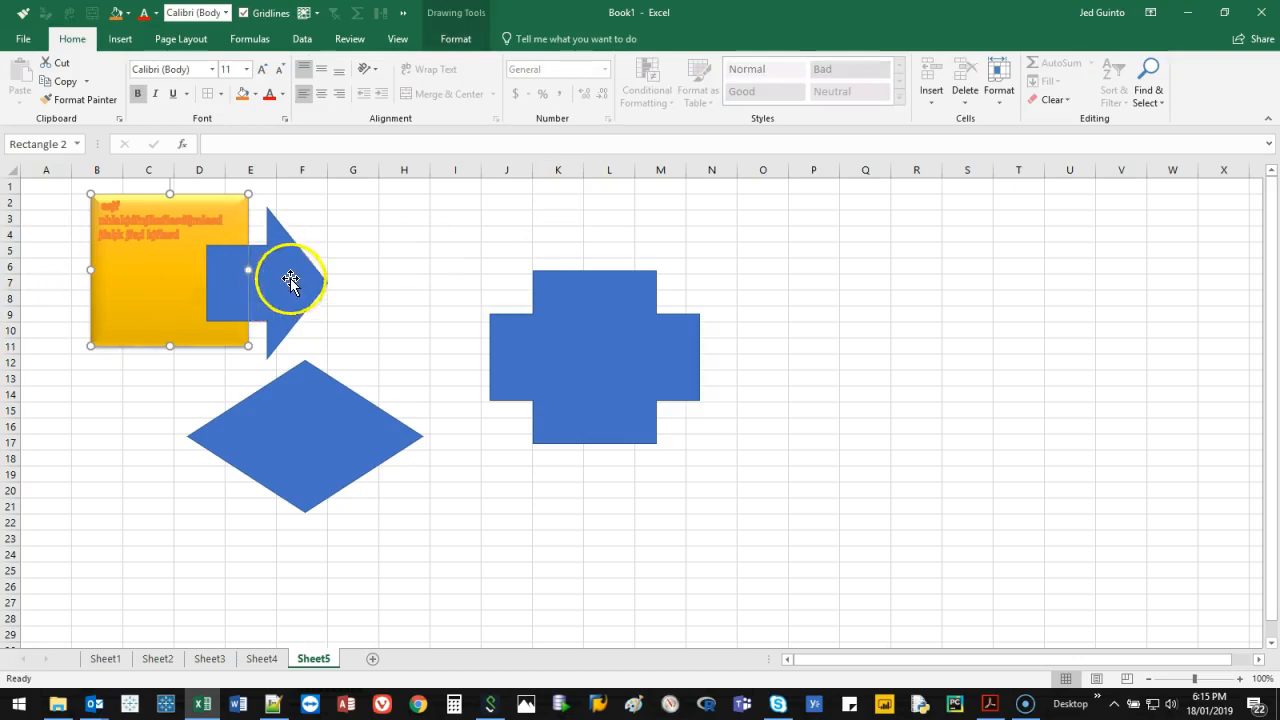
{"action": "left_click", "coordinate": [452, 38]}
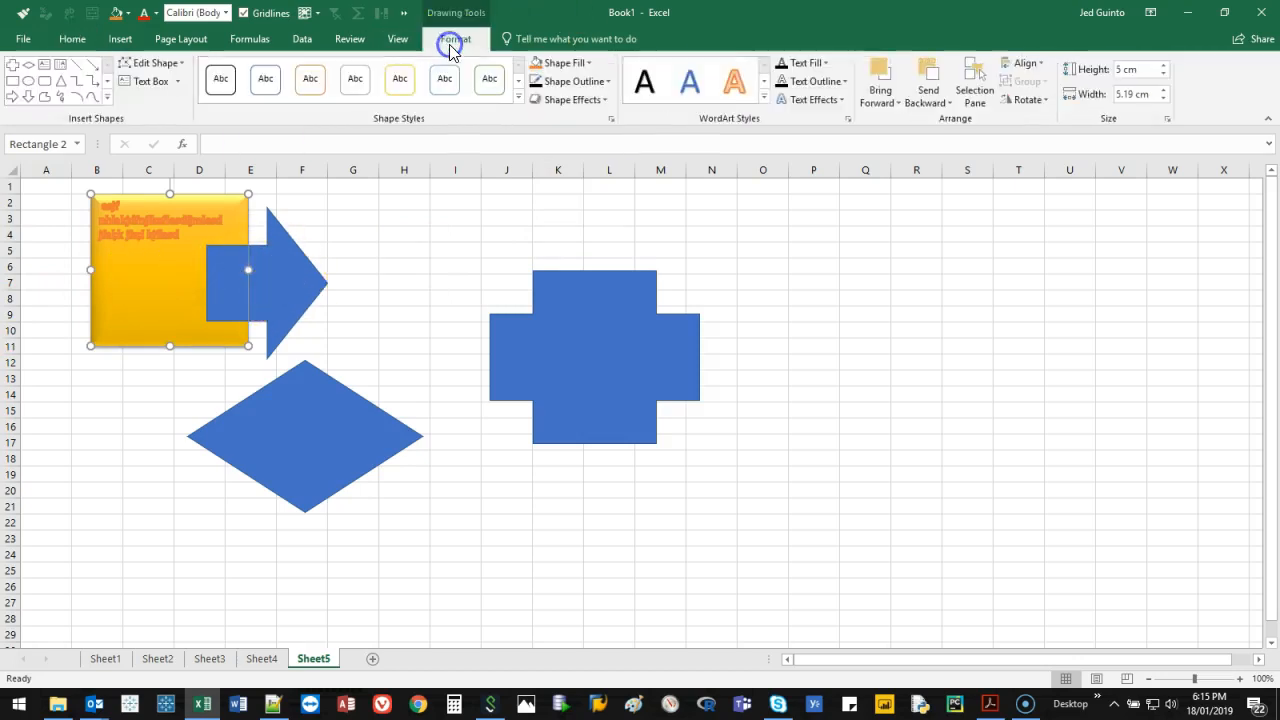
{"action": "left_click", "coordinate": [876, 108]}
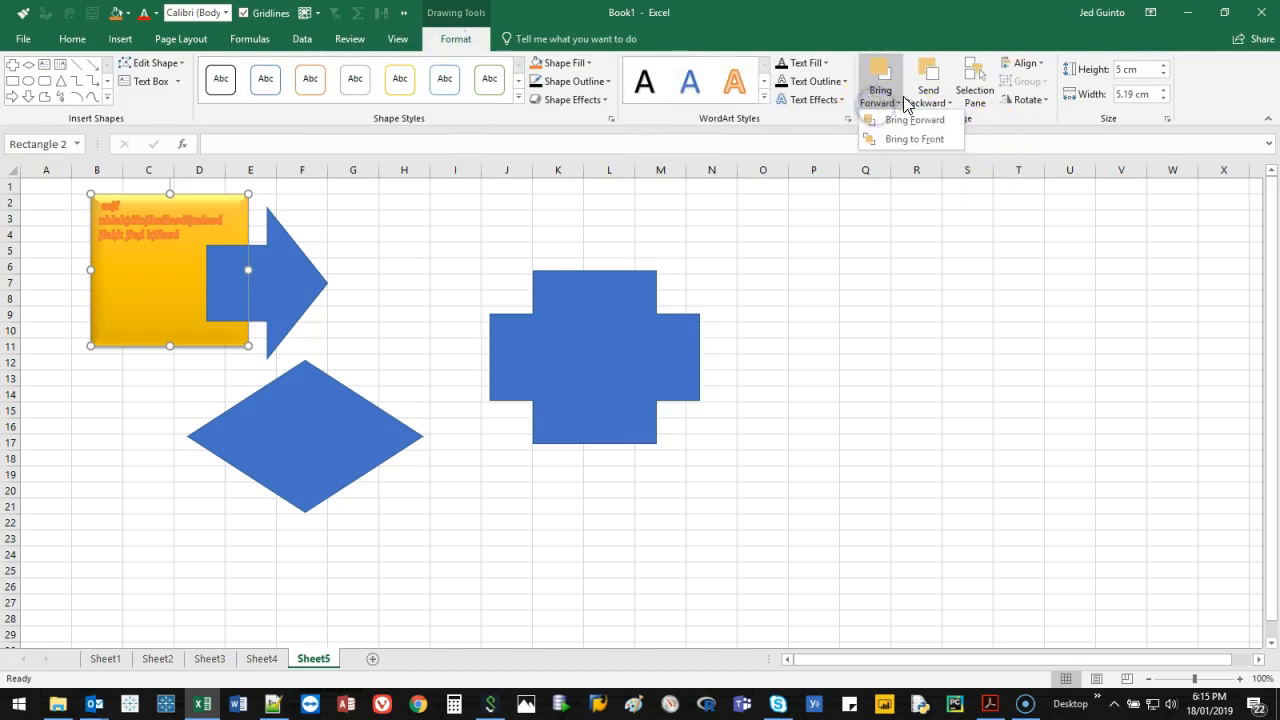
{"action": "left_click", "coordinate": [906, 140]}
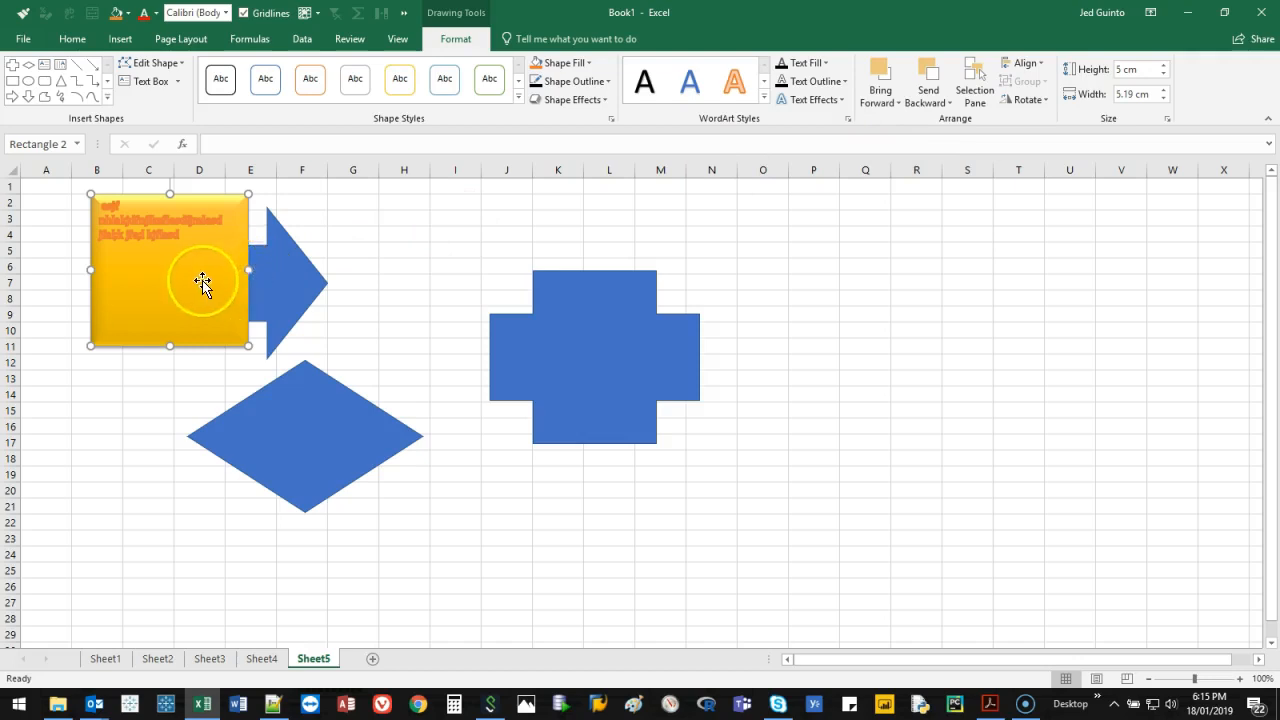
{"action": "left_click", "coordinate": [927, 100]}
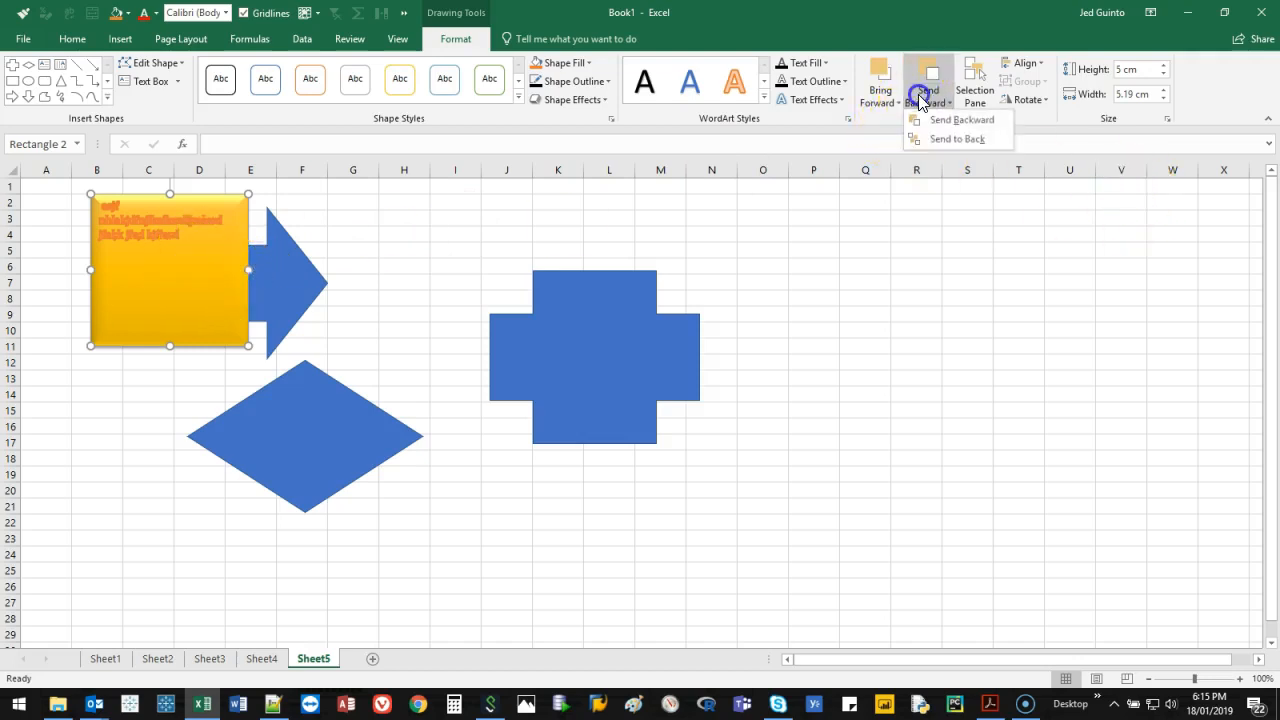
{"action": "left_click", "coordinate": [945, 140]}
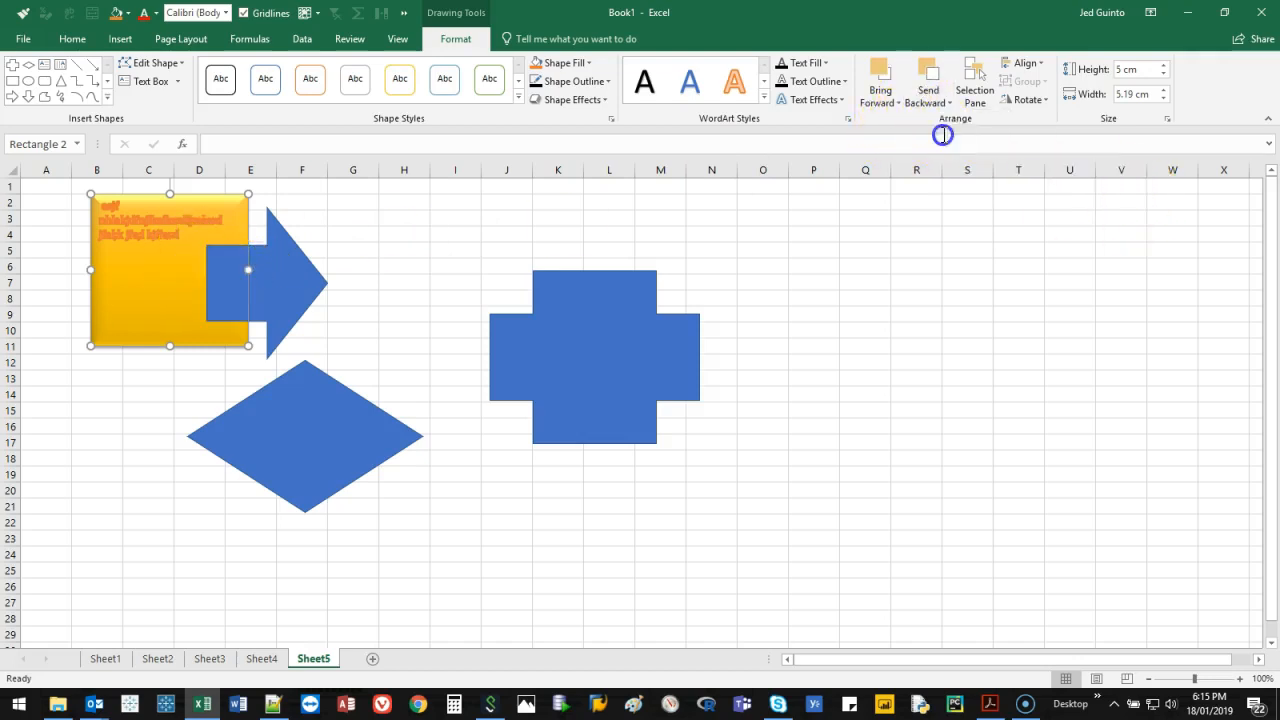
Step: Bring the gold rectangle forward one level, send it backward one level and review the forward ordering options
{"action": "left_click", "coordinate": [884, 101]}
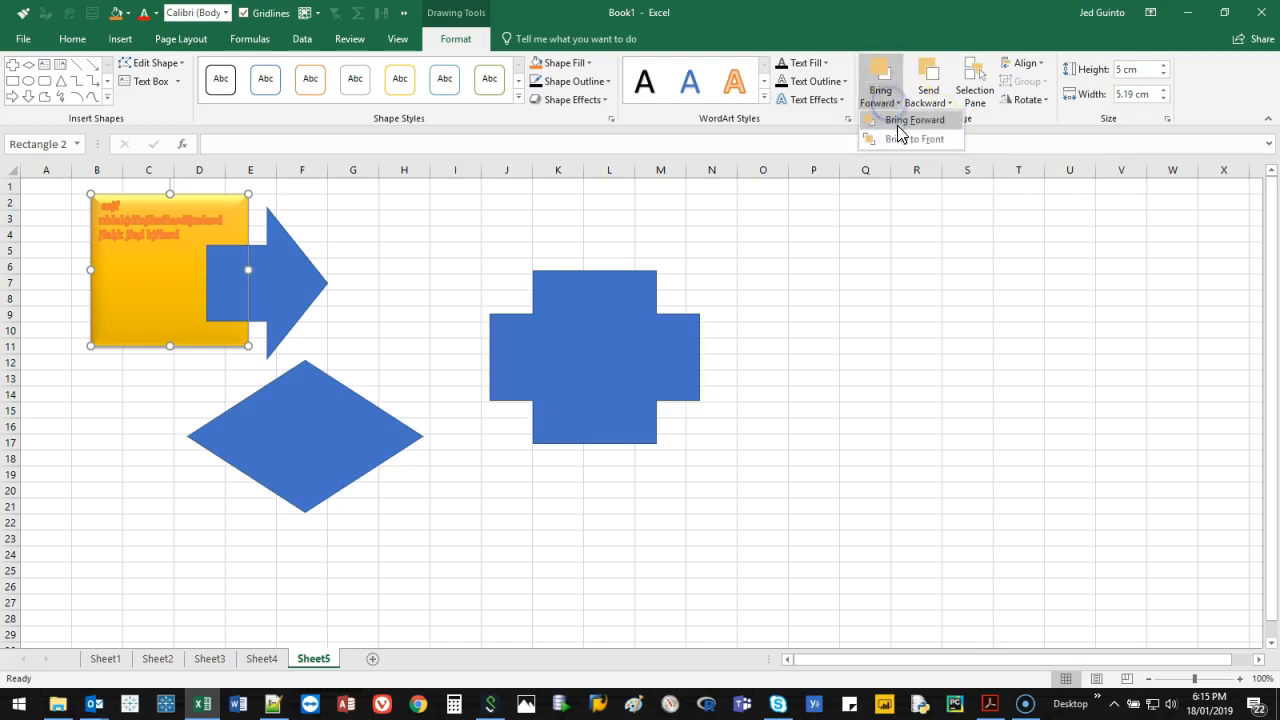
{"action": "left_click", "coordinate": [903, 121]}
{"action": "left_click", "coordinate": [927, 101]}
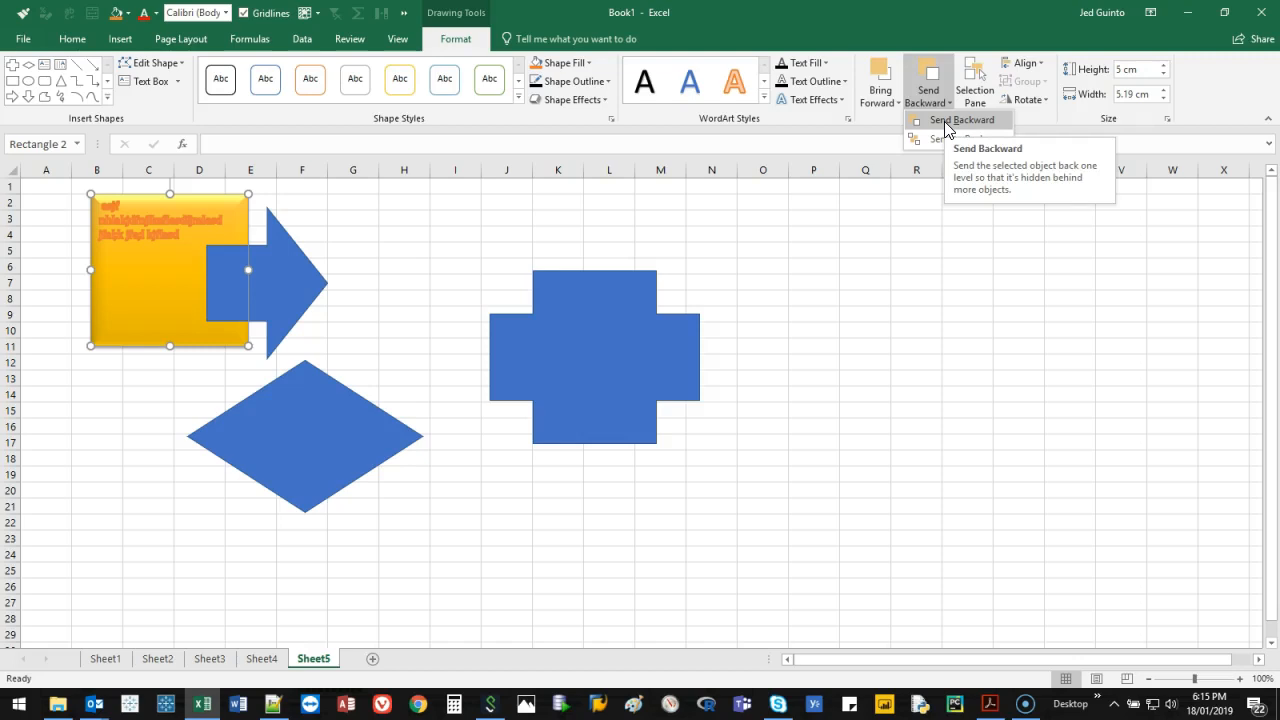
{"action": "left_click", "coordinate": [950, 128]}
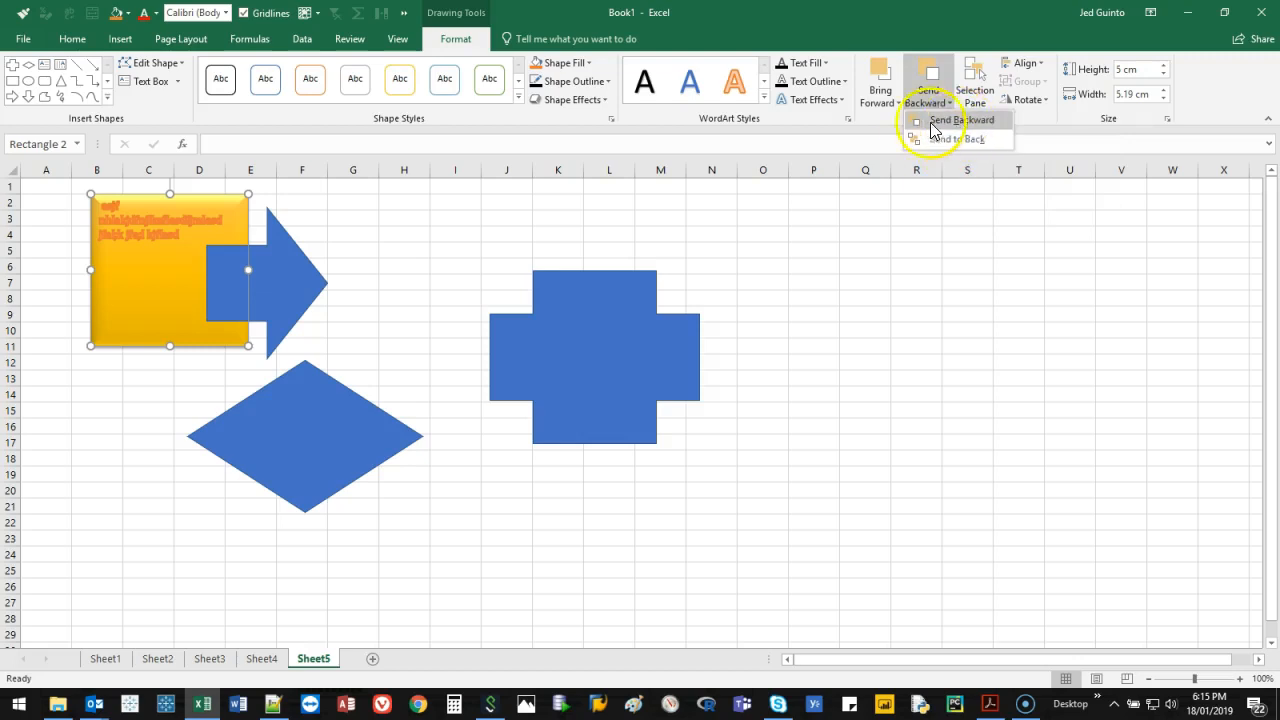
{"action": "left_click", "coordinate": [879, 101]}
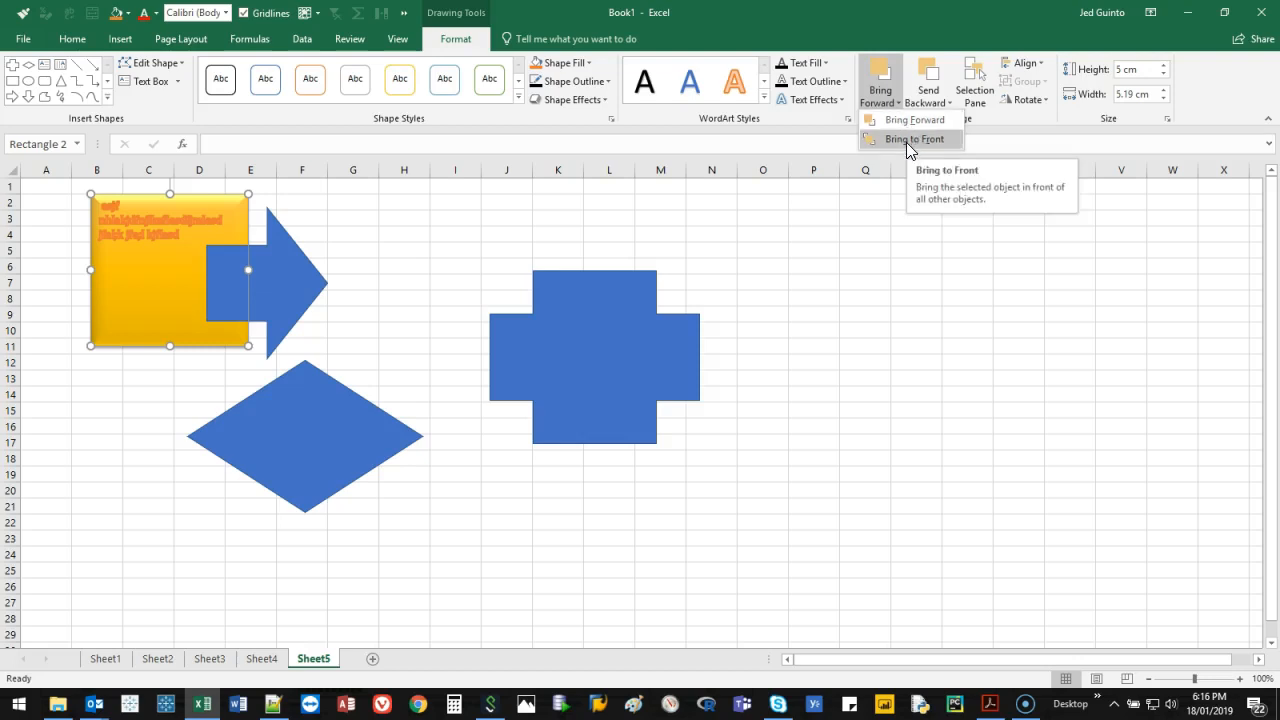
Step: Move the arrow off the gold rectangle into the gap between the rectangle and the cross
{"action": "left_click_drag", "start_coordinate": [288, 270], "coordinate": [366, 237]}
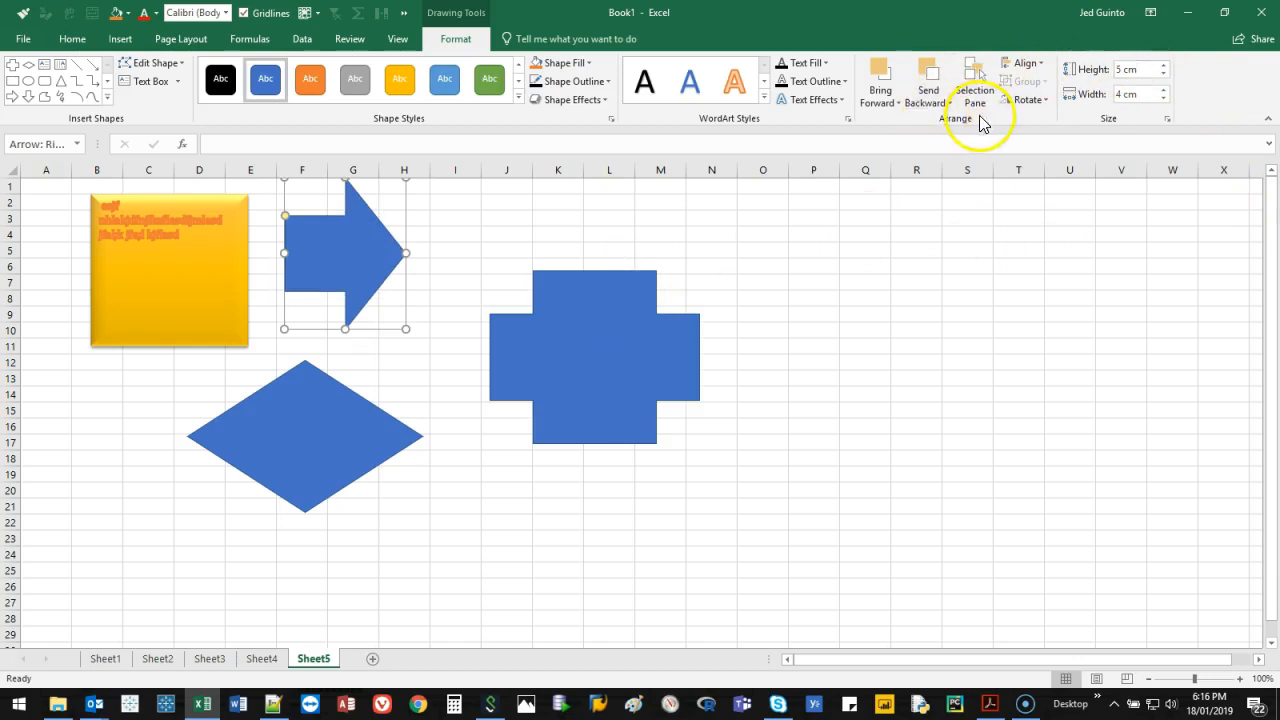
{"action": "left_click", "coordinate": [182, 289]}
{"action": "left_click_drag", "start_coordinate": [380, 240], "coordinate": [452, 265]}
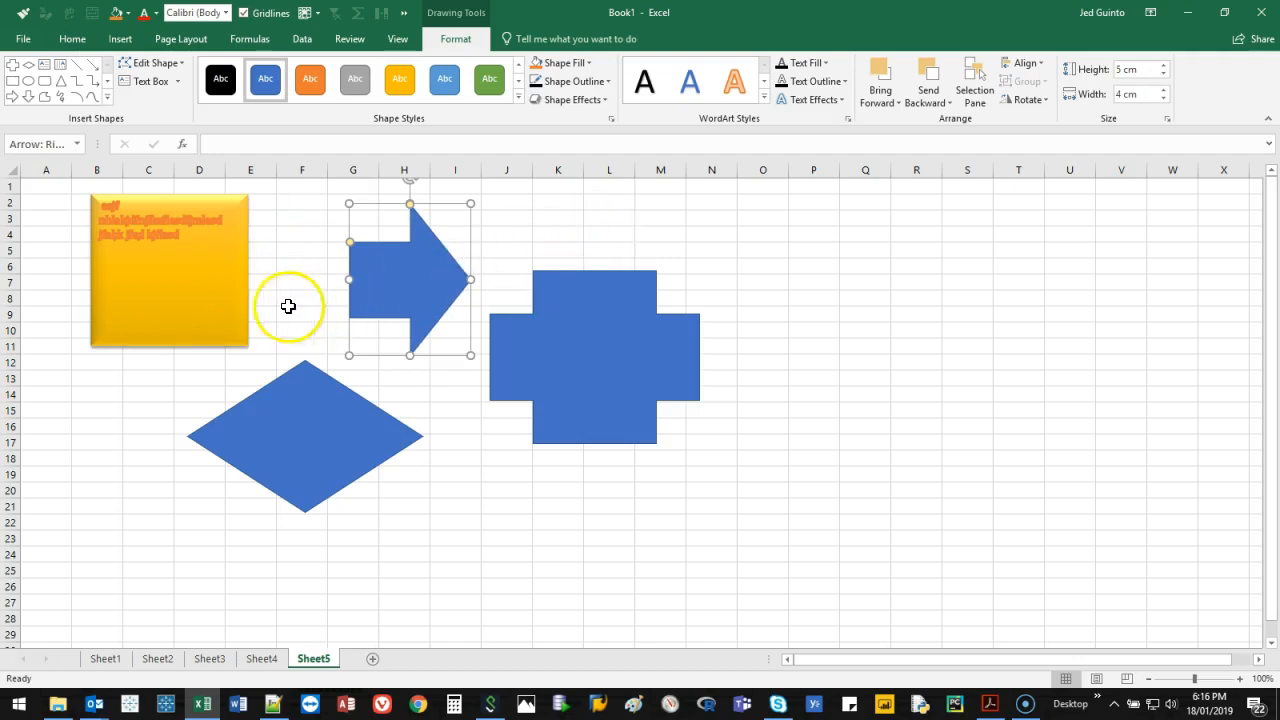
Step: Add the gold rectangle, the diamond and the cross to the selection with the arrow
{"action": "left_click", "coordinate": [214, 296], "text": "ctrl"}
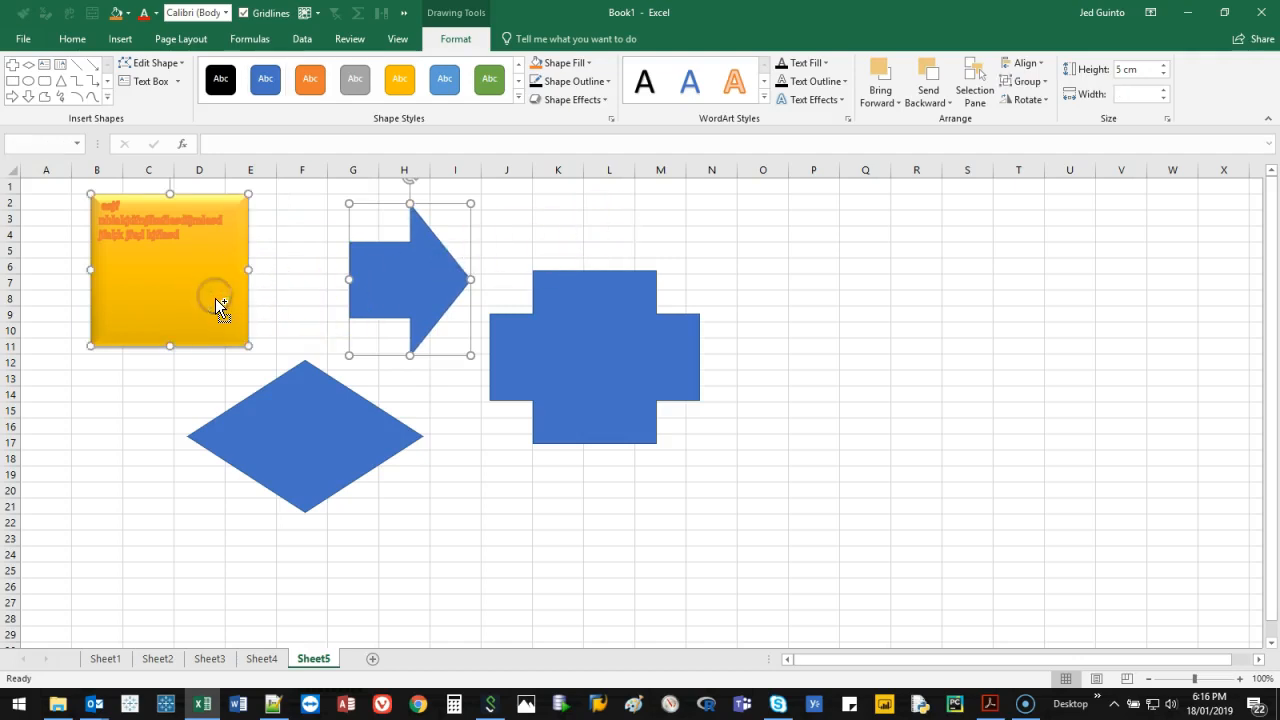
{"action": "left_click", "coordinate": [298, 405], "text": "ctrl"}
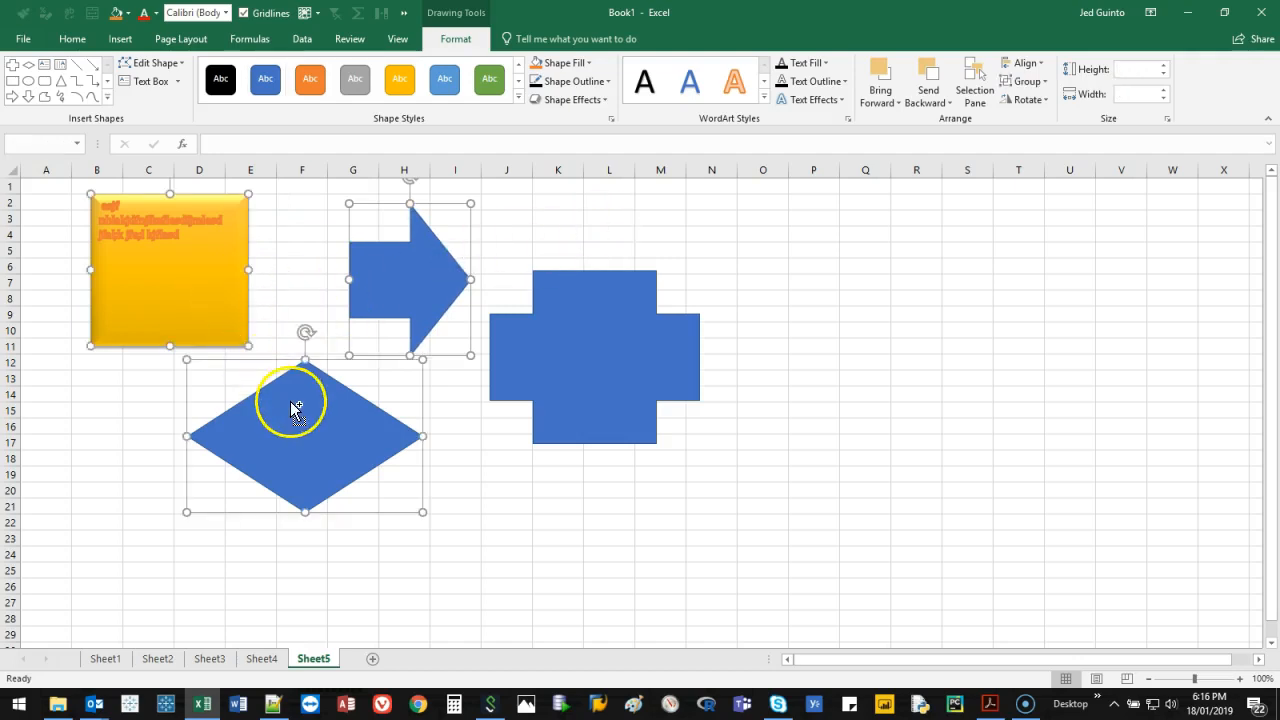
{"action": "left_click", "coordinate": [624, 375], "text": "ctrl"}
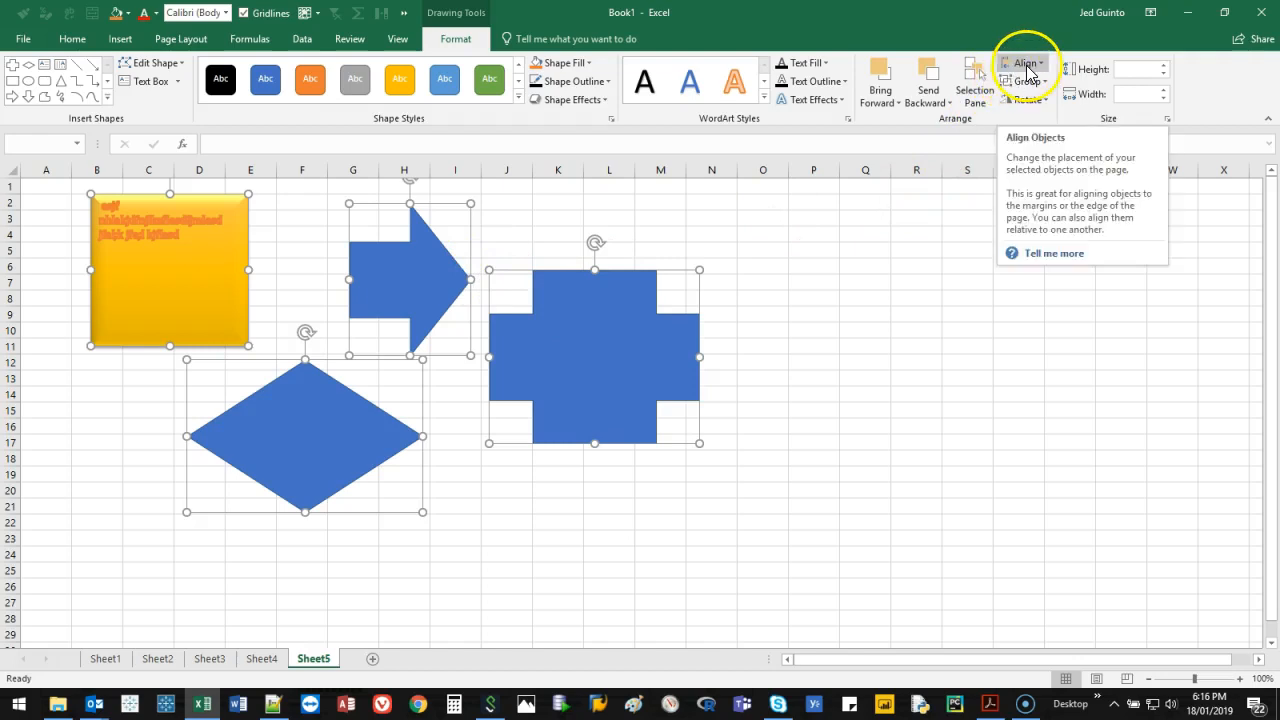
Step: Try aligning the four selected shapes by their left edges and then by their top edges, undoing each alignment
{"action": "left_click", "coordinate": [1026, 65]}
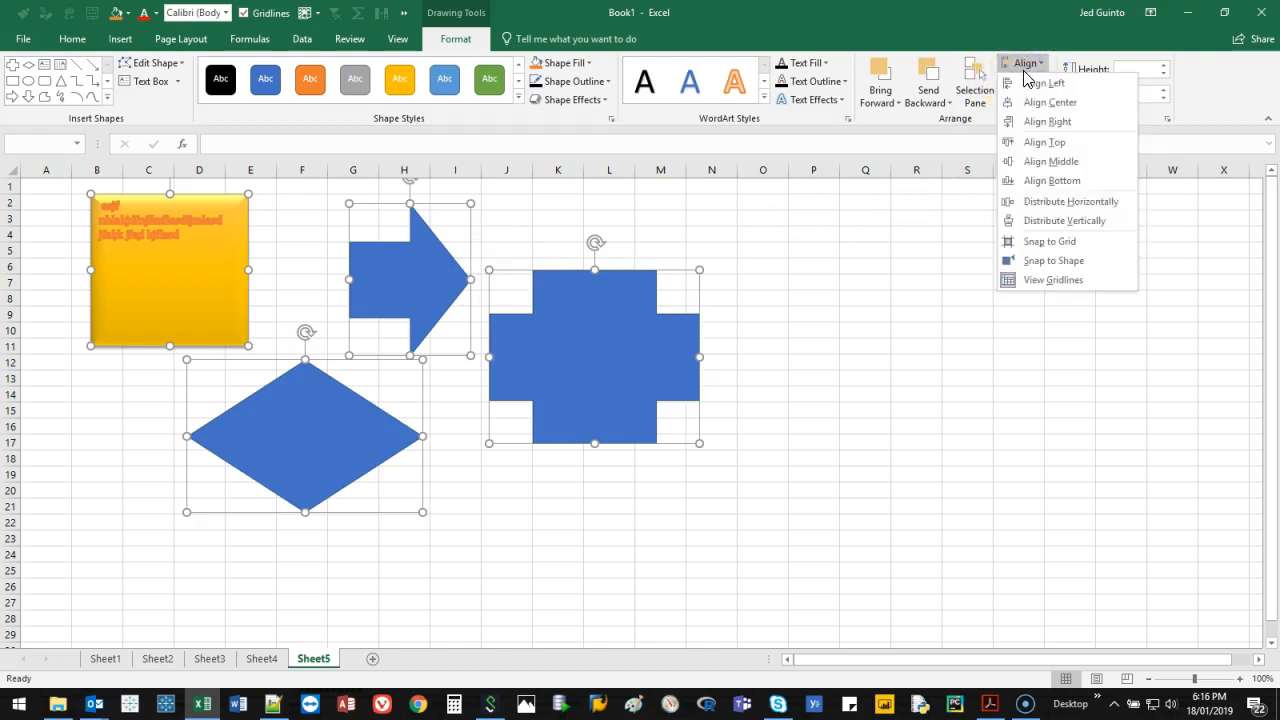
{"action": "left_click", "coordinate": [1026, 85]}
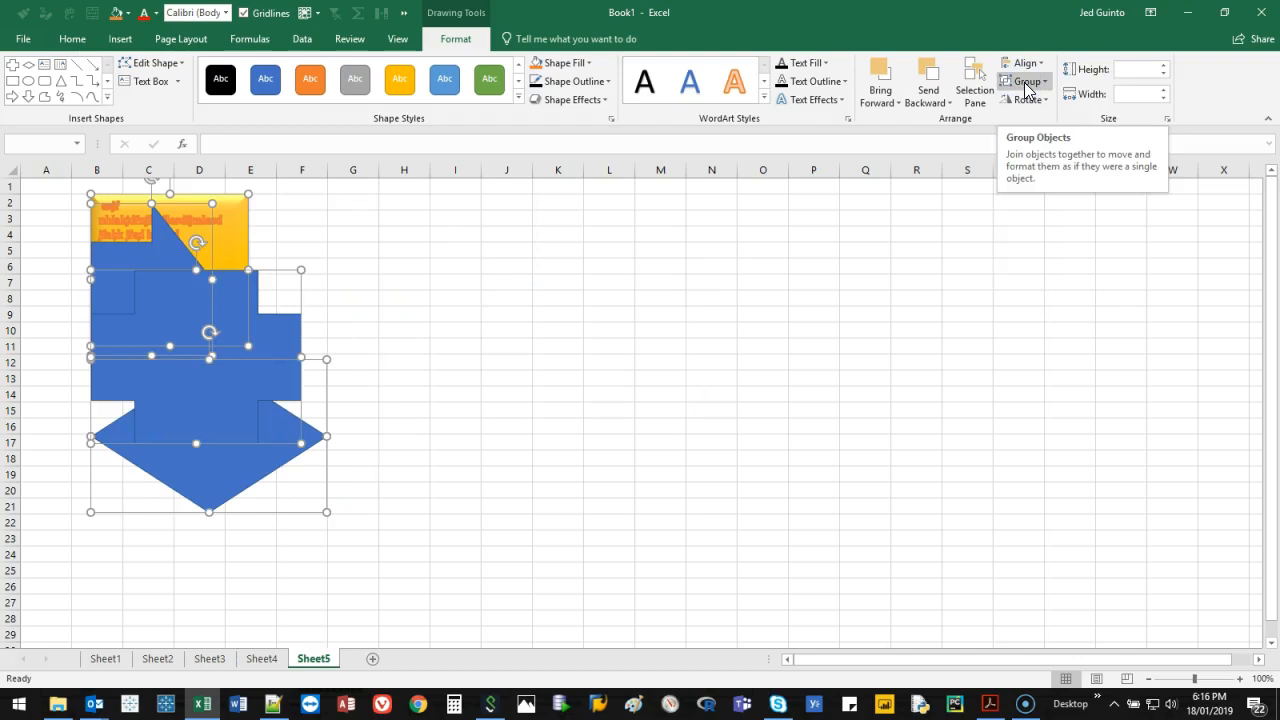
{"action": "key", "text": "ctrl+z"}
{"action": "left_click", "coordinate": [1026, 63]}
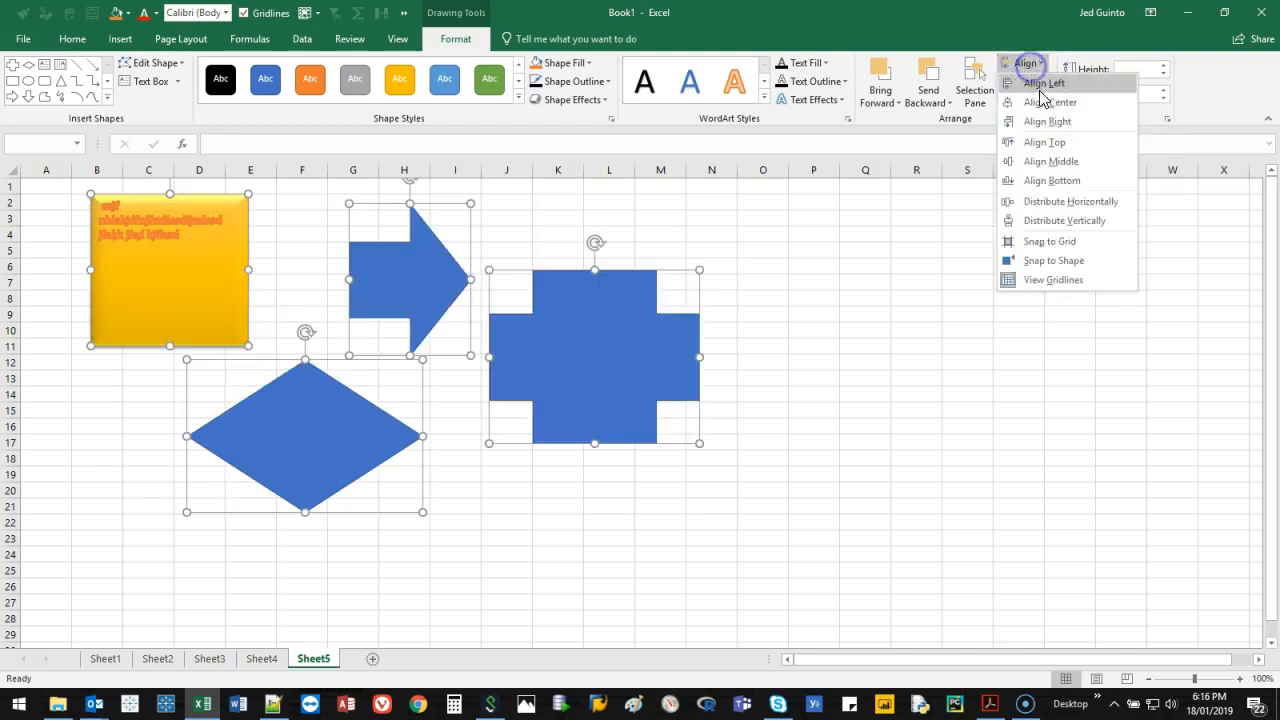
{"action": "left_click", "coordinate": [1048, 145]}
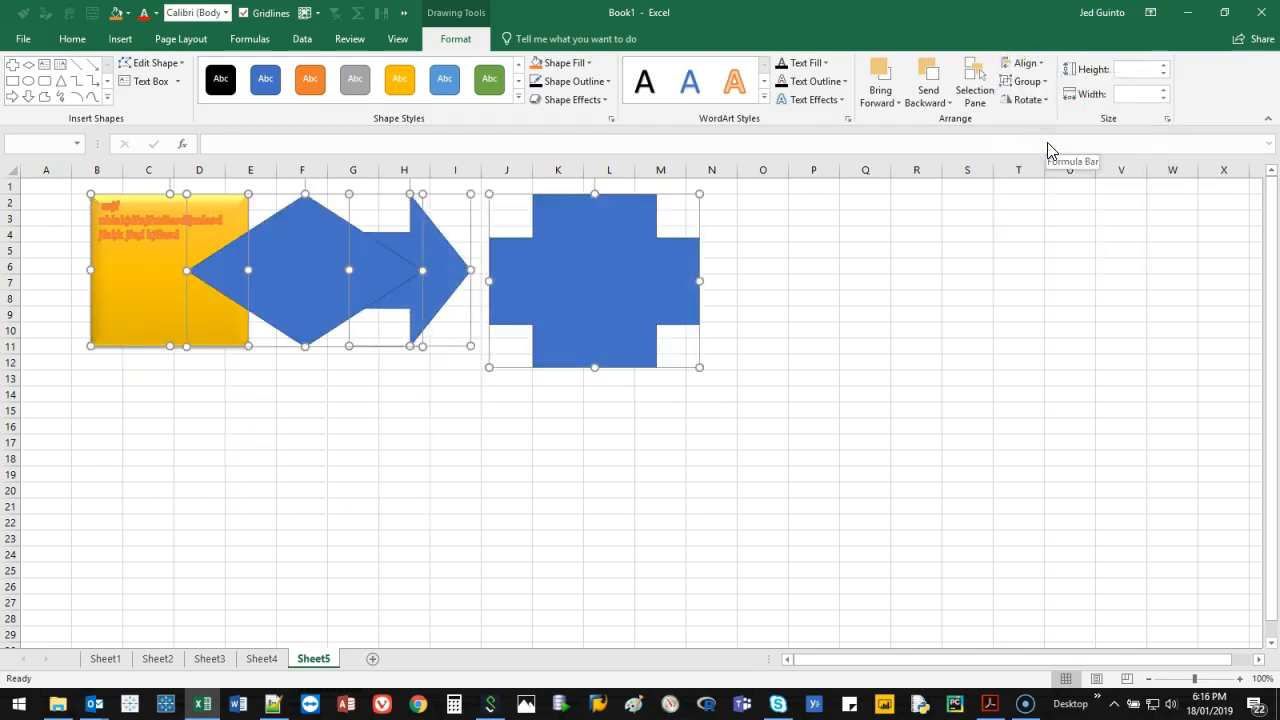
{"action": "key", "text": "ctrl+z"}
Step: Distribute the four selected shapes horizontally
{"action": "left_click", "coordinate": [1026, 63]}
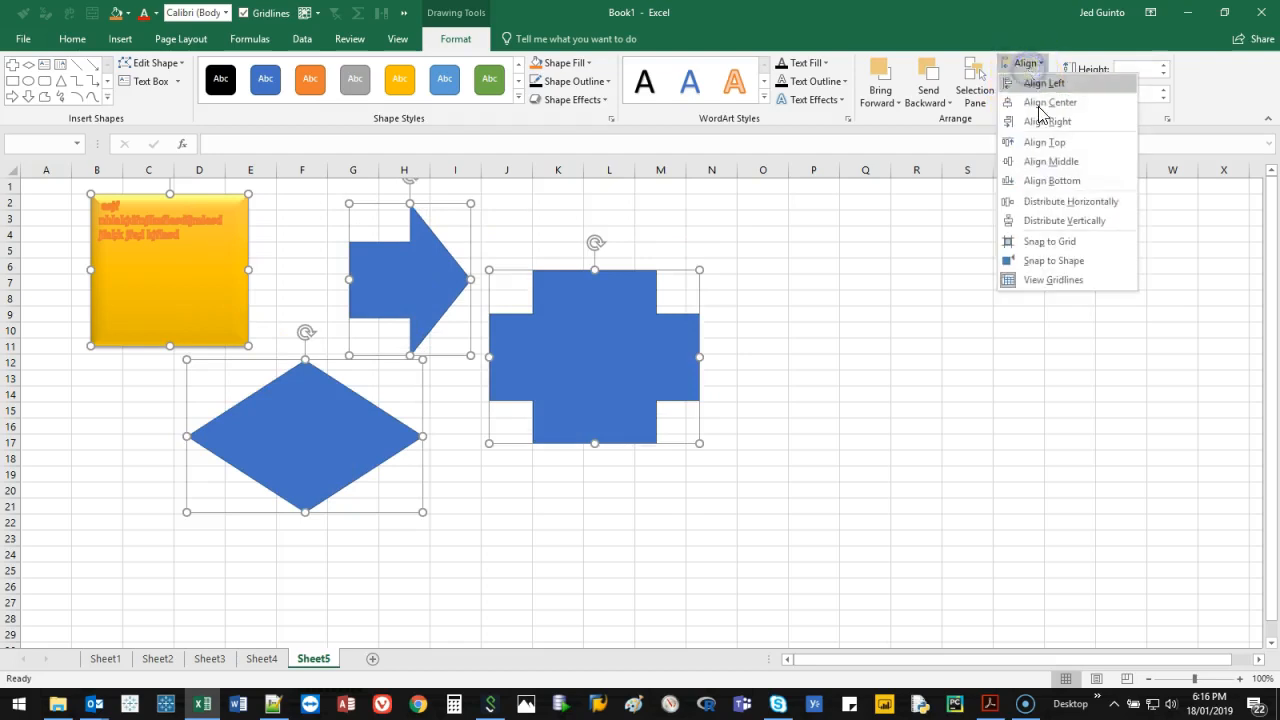
{"action": "left_click", "coordinate": [1056, 202]}
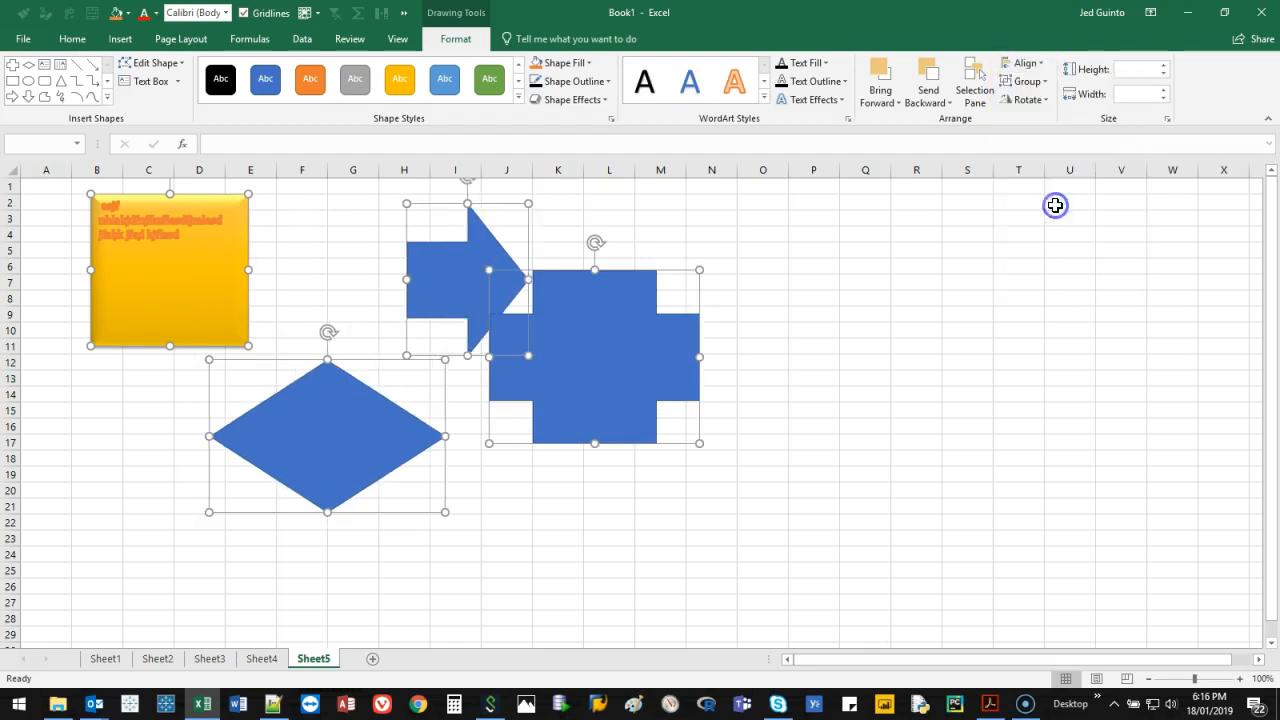
{"action": "left_click", "coordinate": [1024, 63]}
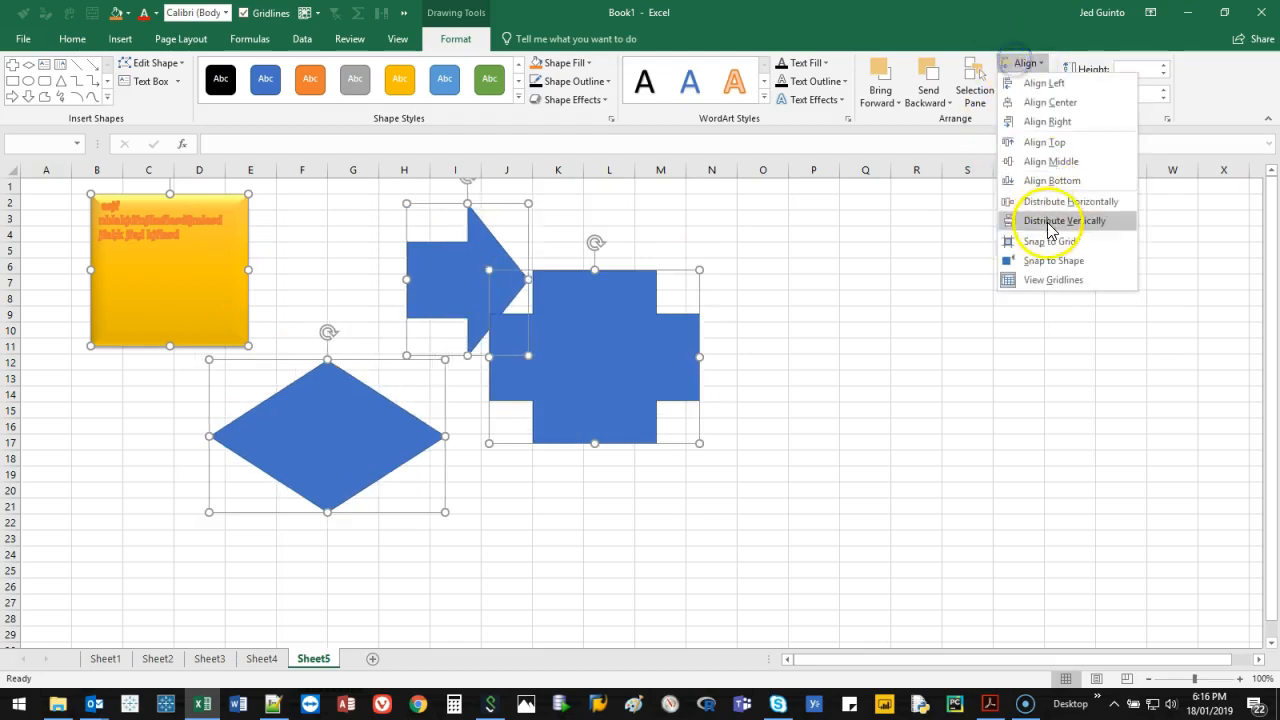
{"action": "left_click", "coordinate": [727, 386]}
Step: Shift all four shapes slightly up and to the left together, then move the diamond up between the gold rectangle and the arrow
{"action": "left_click_drag", "start_coordinate": [557, 358], "coordinate": [543, 324]}
{"action": "left_click_drag", "start_coordinate": [911, 380], "coordinate": [870, 380]}
{"action": "left_click_drag", "start_coordinate": [276, 420], "coordinate": [284, 288]}
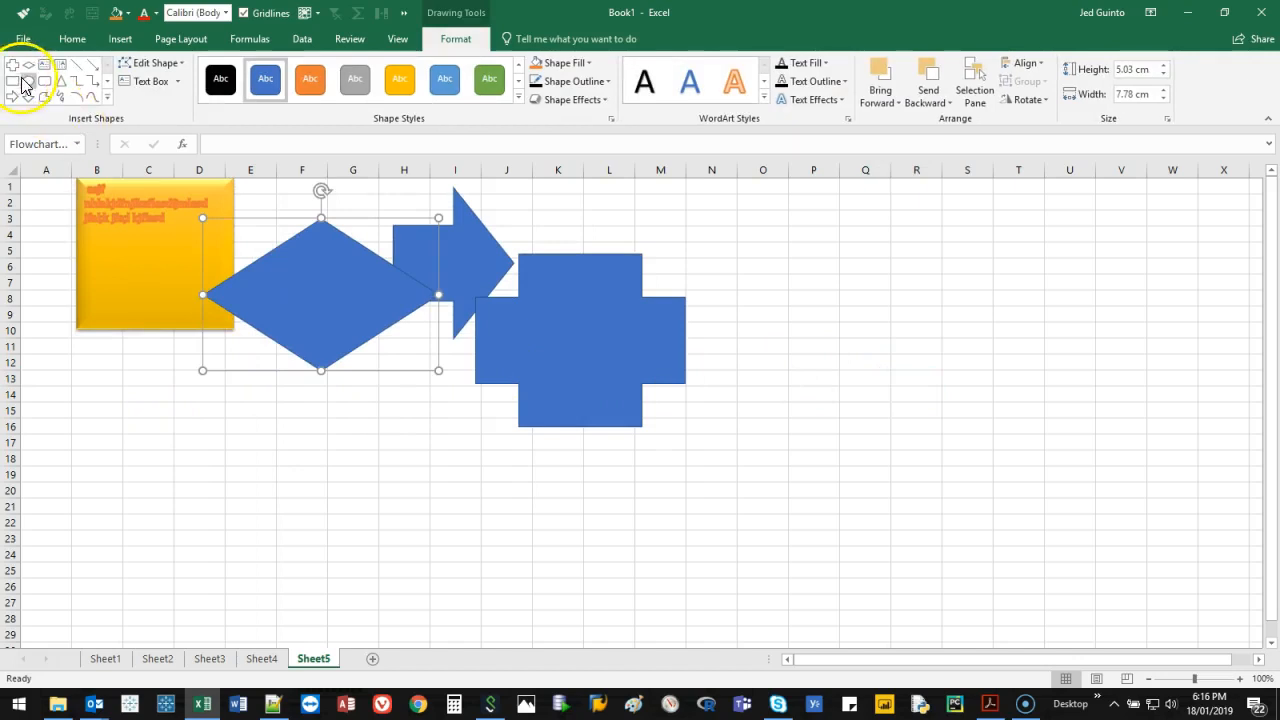
Step: Draw an oval about 1.9 cm high and 2.3 cm wide around C20:D24 and duplicate it three times
{"action": "left_click", "coordinate": [26, 84]}
{"action": "left_click_drag", "start_coordinate": [162, 415], "coordinate": [158, 526]}
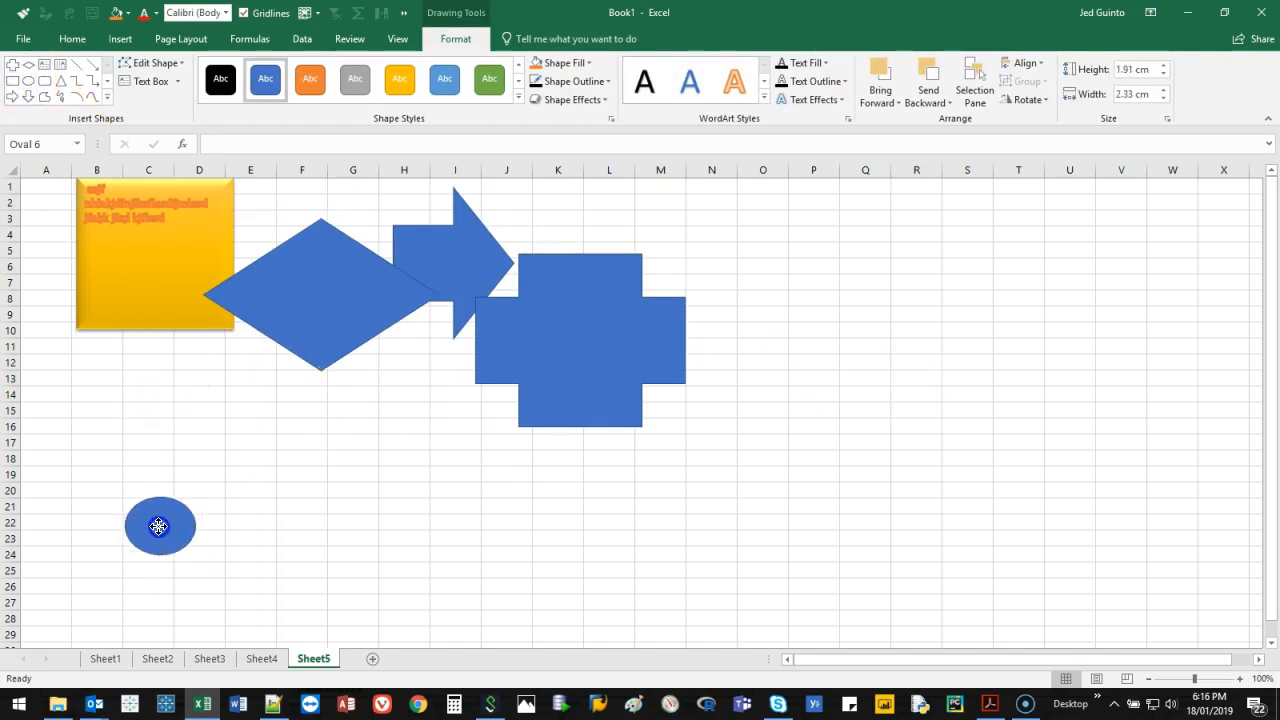
{"action": "key", "text": "ctrl+d"}
{"action": "key", "text": "ctrl+d"}
{"action": "key", "text": "ctrl+d"}
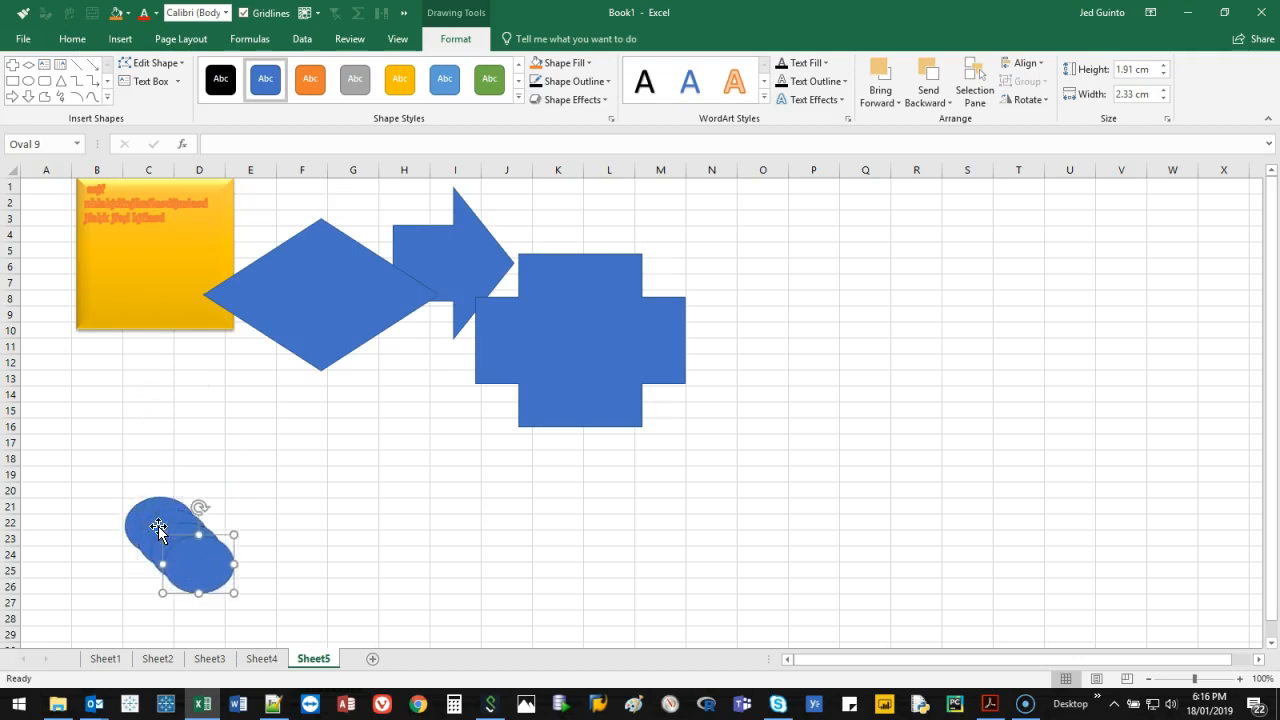
Step: Spread the three oval copies apart at uneven heights to the right of the original, and deselect them
{"action": "left_click_drag", "start_coordinate": [197, 558], "coordinate": [389, 498]}
{"action": "left_click_drag", "start_coordinate": [171, 551], "coordinate": [292, 583]}
{"action": "left_click_drag", "start_coordinate": [197, 543], "coordinate": [263, 511]}
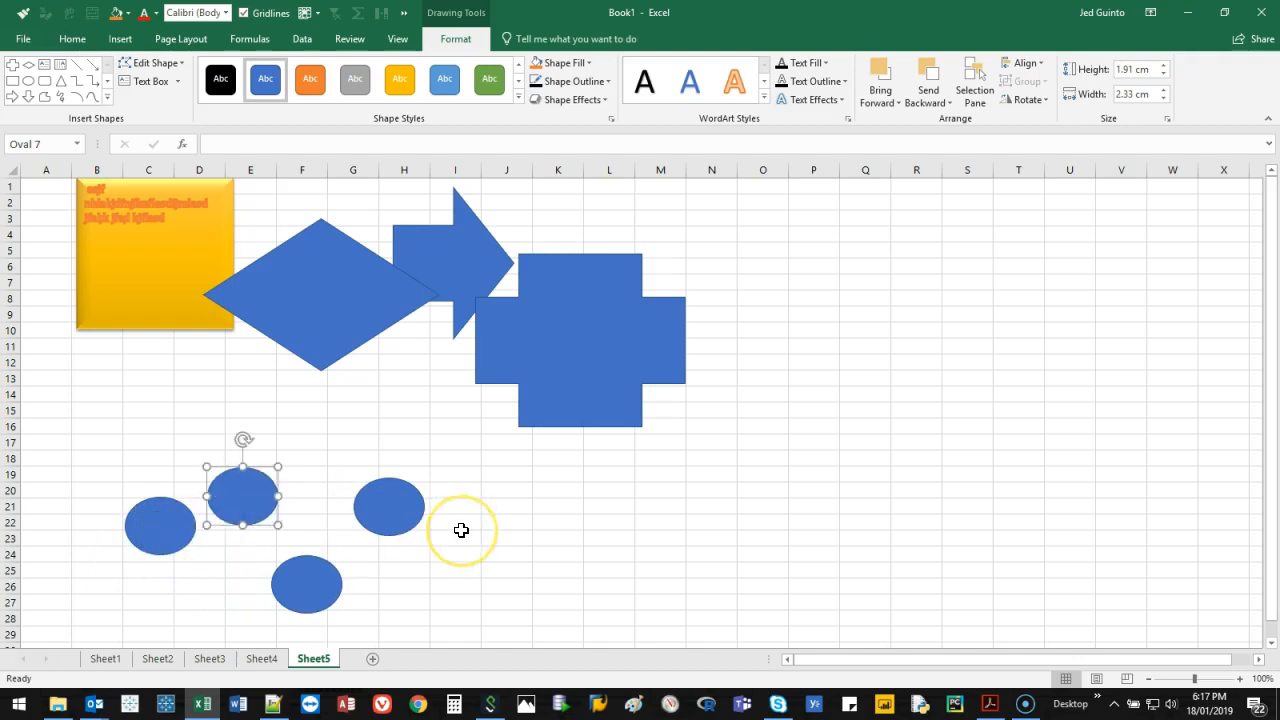
{"action": "left_click_drag", "start_coordinate": [325, 458], "coordinate": [331, 457]}
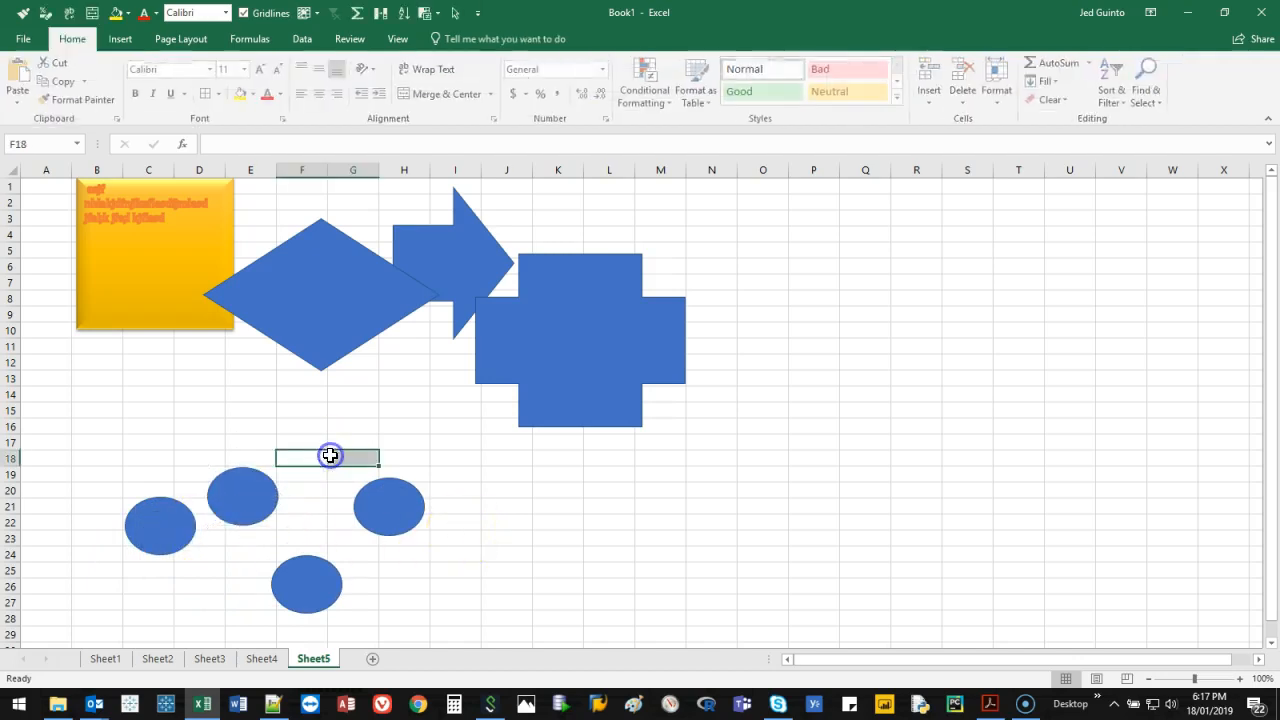
Step: Select all four ovals and align them by their top edges
{"action": "left_click", "coordinate": [187, 530]}
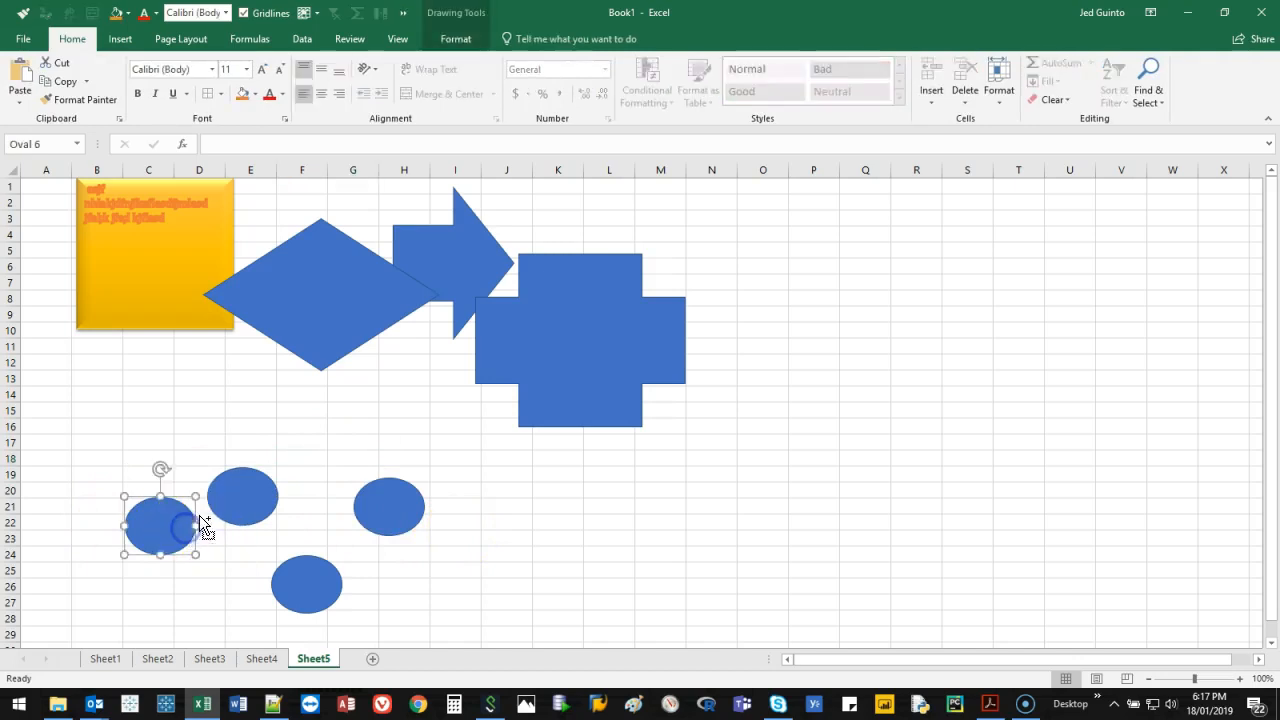
{"action": "left_click", "coordinate": [230, 506], "text": "ctrl"}
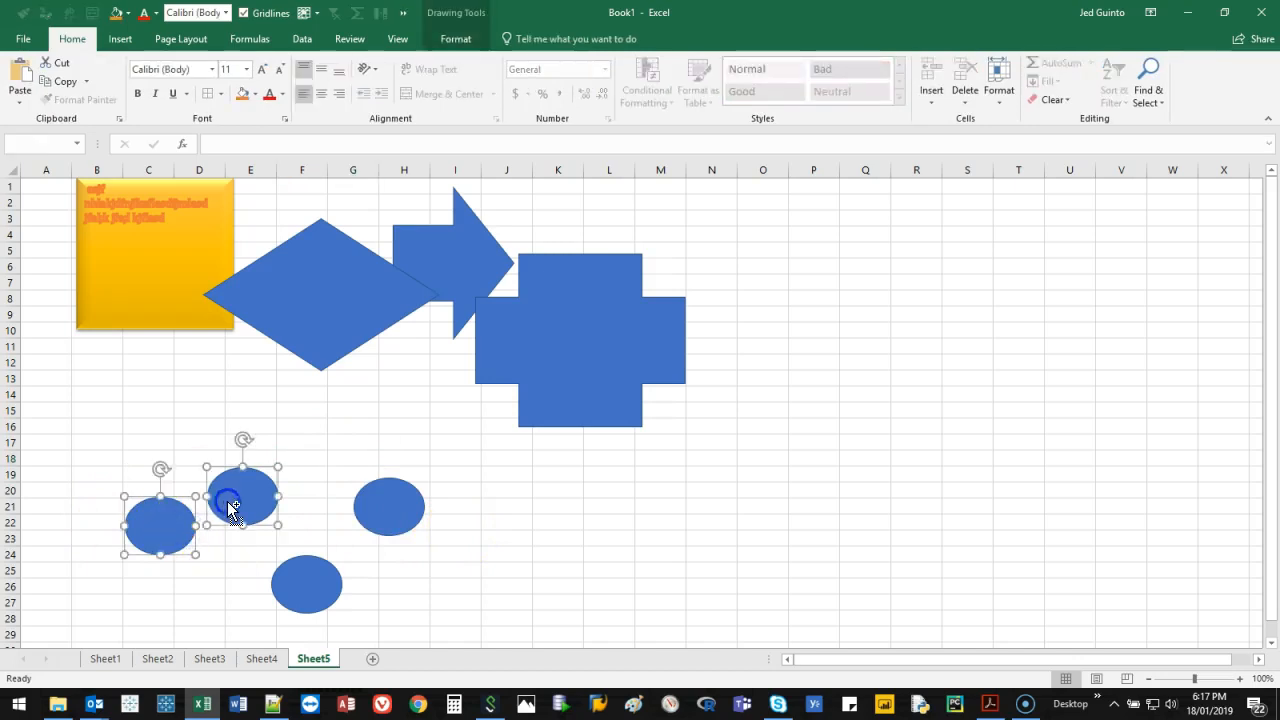
{"action": "left_click", "coordinate": [296, 583], "text": "ctrl"}
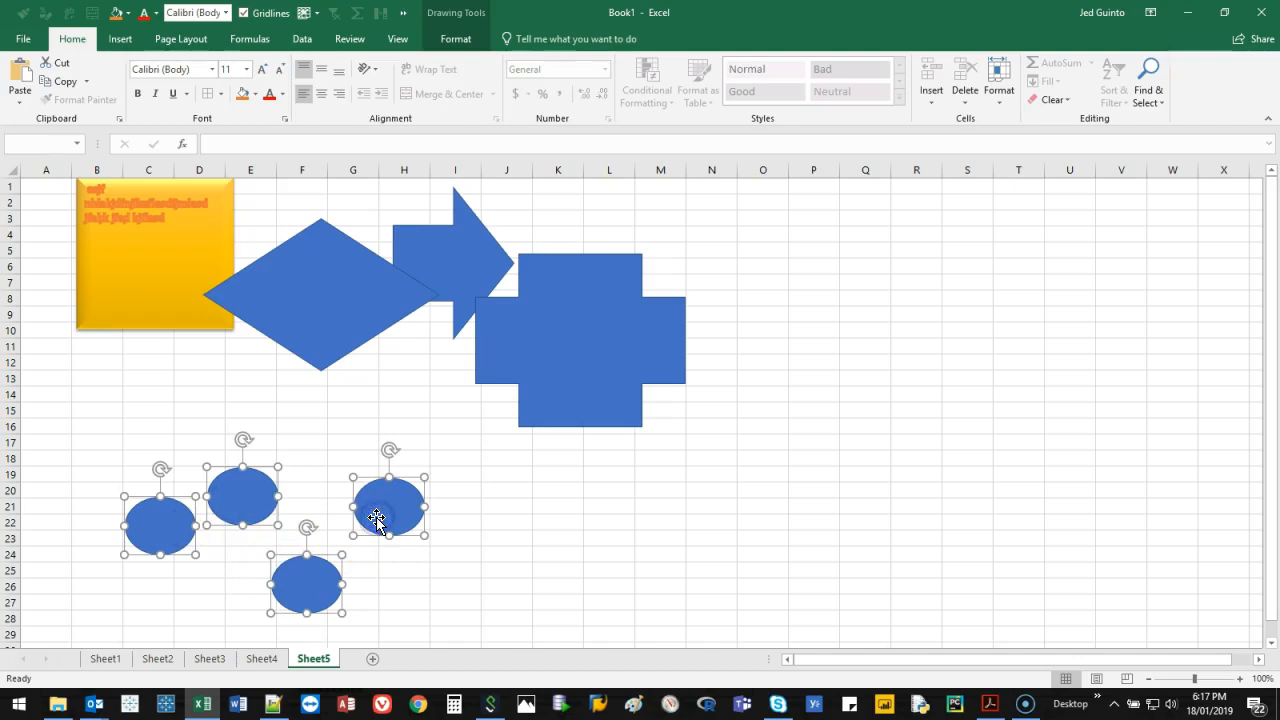
{"action": "left_click", "coordinate": [455, 38]}
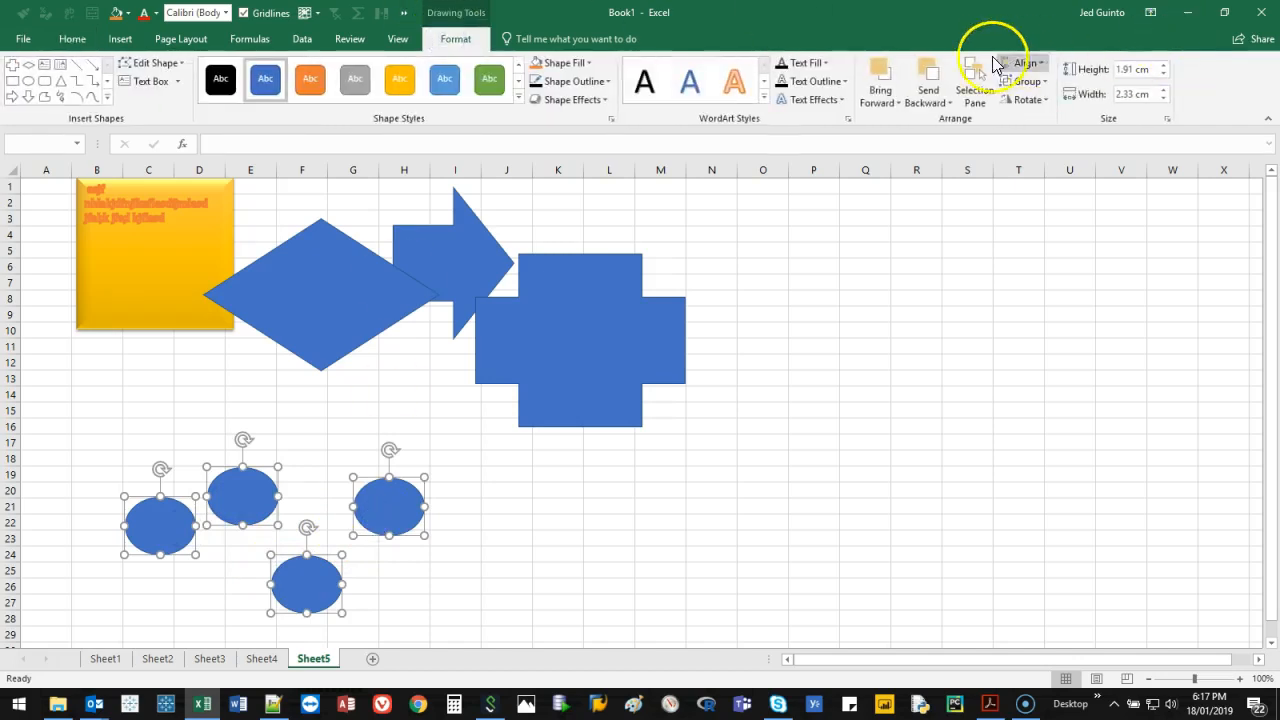
{"action": "left_click", "coordinate": [1029, 64]}
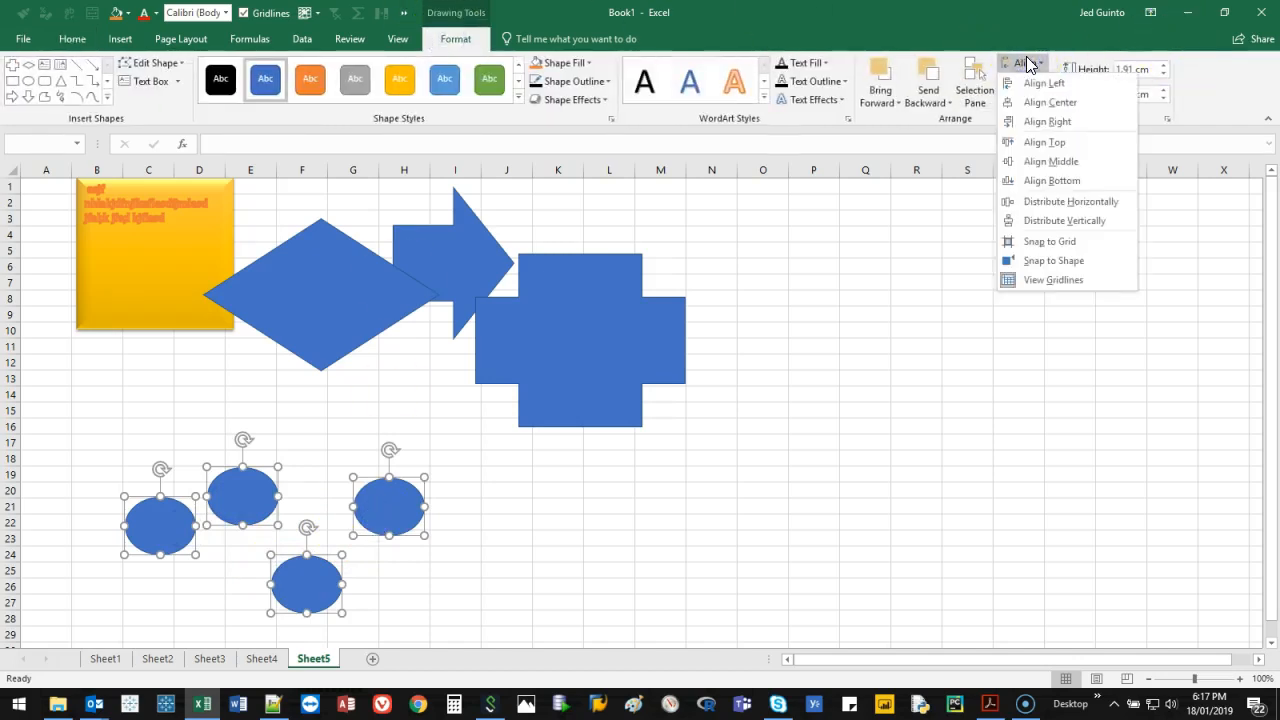
{"action": "left_click", "coordinate": [1064, 142]}
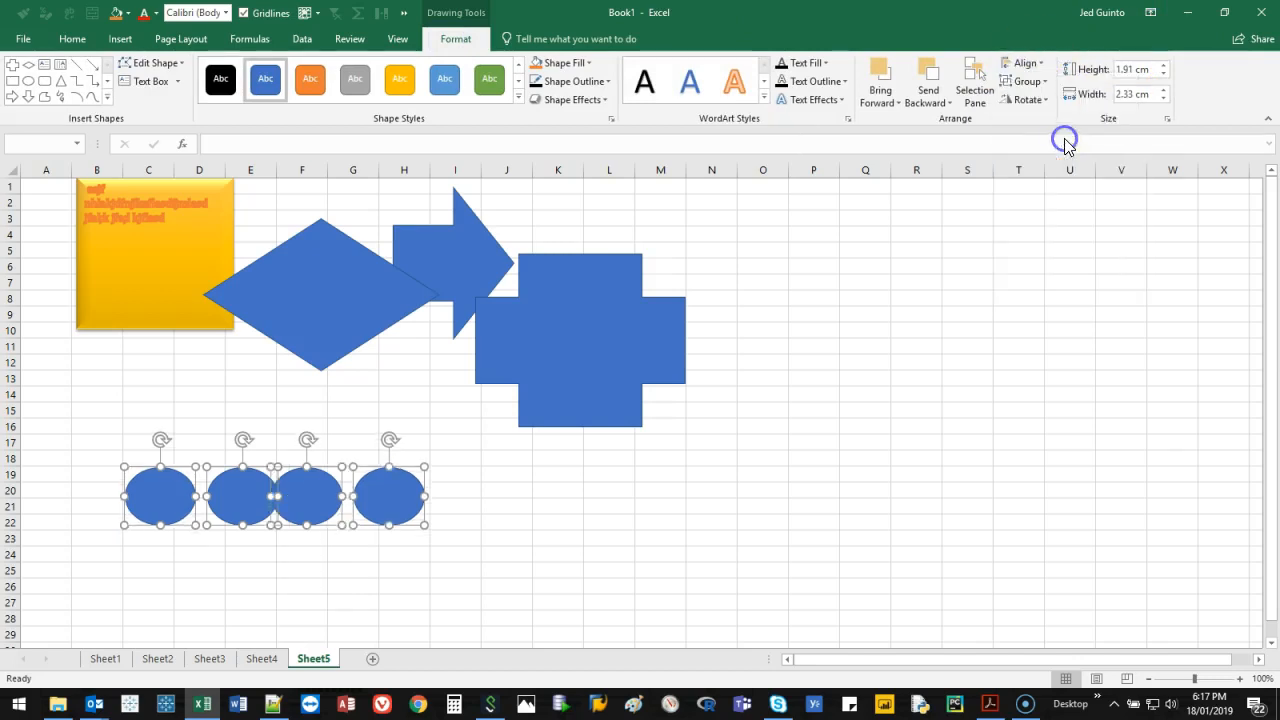
Step: Distribute the four aligned ovals horizontally and deselect them
{"action": "left_click", "coordinate": [1041, 64]}
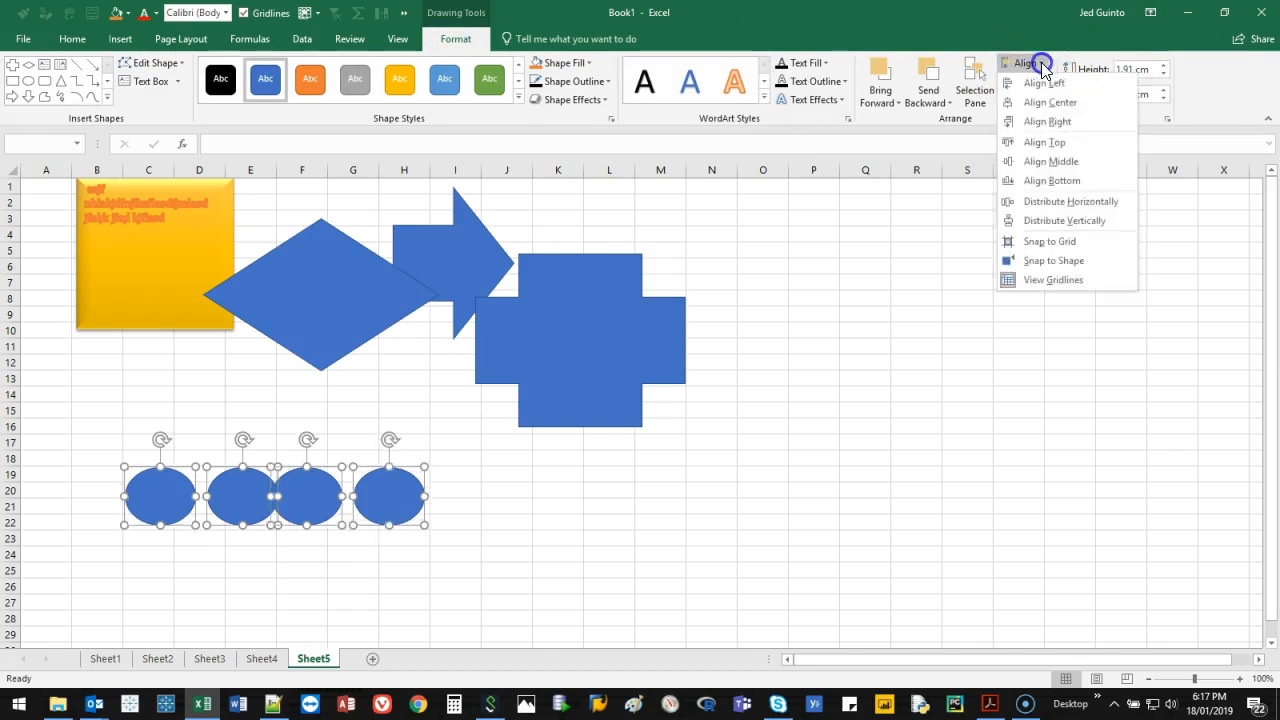
{"action": "left_click", "coordinate": [1083, 203]}
{"action": "left_click", "coordinate": [762, 586]}
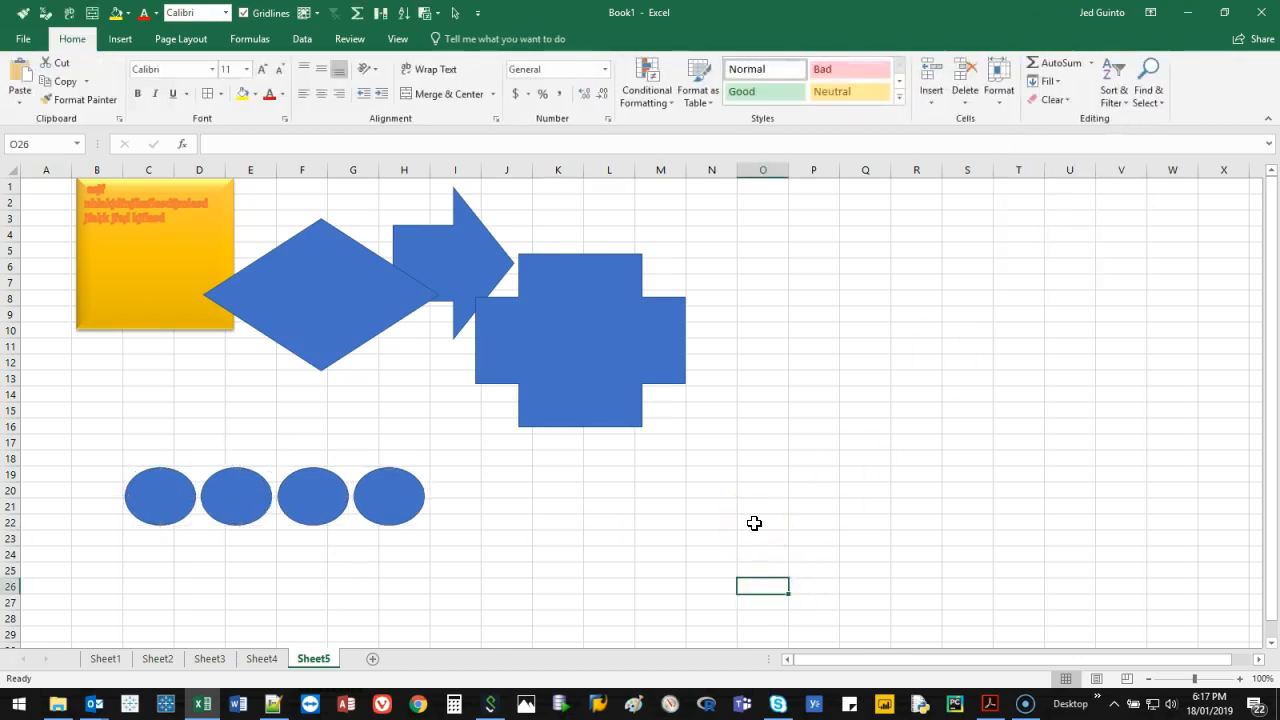
Step: Move the cross clear of the arrow into columns K to O and make its arms narrower with its adjustment handle
{"action": "left_click", "coordinate": [390, 476]}
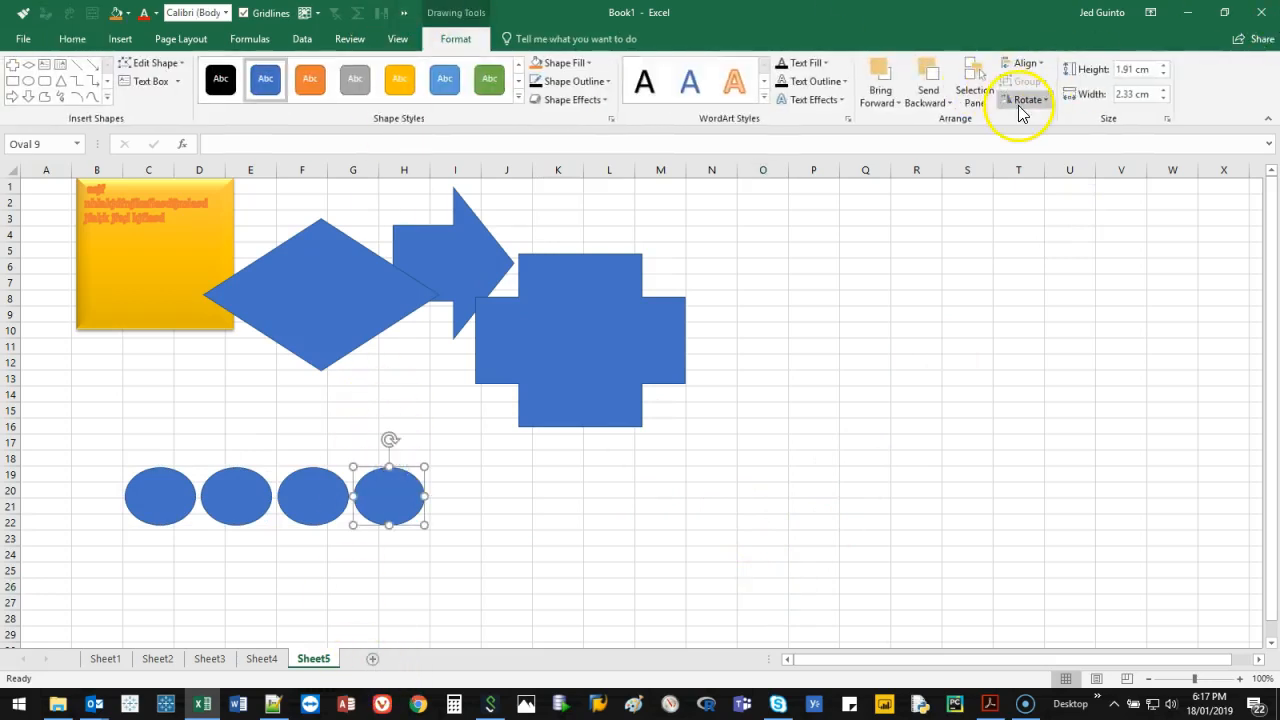
{"action": "left_click", "coordinate": [342, 289]}
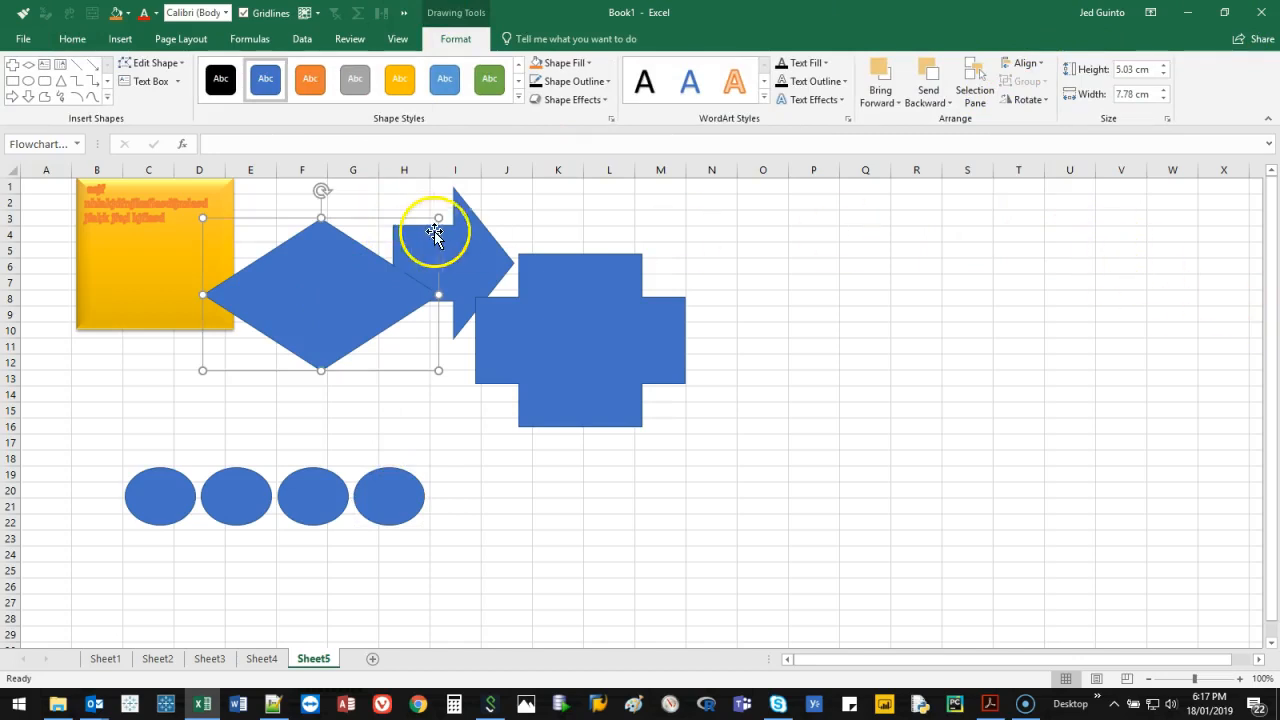
{"action": "left_click", "coordinate": [474, 243]}
{"action": "left_click_drag", "start_coordinate": [567, 291], "coordinate": [656, 275]}
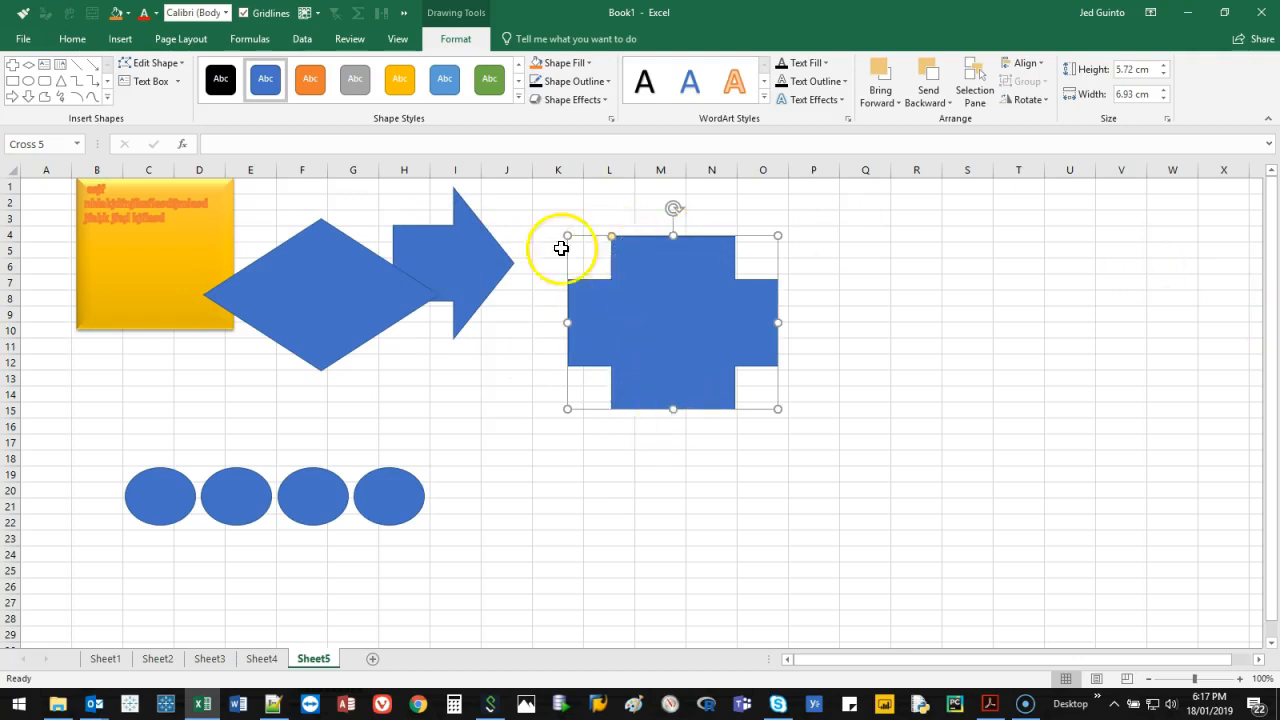
{"action": "mouse_move", "coordinate": [614, 242]}
{"action": "left_mouse_down"}
{"action": "mouse_move", "coordinate": [666, 251]}
{"action": "mouse_move", "coordinate": [580, 251]}
{"action": "mouse_move", "coordinate": [626, 255]}
{"action": "left_mouse_up"}
Step: Move the arrow down between the diamond and the cross, then shorten its head and thin its shaft with the adjustment handles
{"action": "left_click_drag", "start_coordinate": [514, 263], "coordinate": [540, 380]}
{"action": "mouse_move", "coordinate": [488, 301]}
{"action": "left_mouse_down"}
{"action": "mouse_move", "coordinate": [671, 303]}
{"action": "mouse_move", "coordinate": [498, 312]}
{"action": "left_mouse_up"}
{"action": "mouse_move", "coordinate": [432, 342]}
{"action": "left_mouse_down"}
{"action": "mouse_move", "coordinate": [431, 374]}
{"action": "mouse_move", "coordinate": [434, 350]}
{"action": "left_mouse_up"}
{"action": "left_click", "coordinate": [377, 364]}
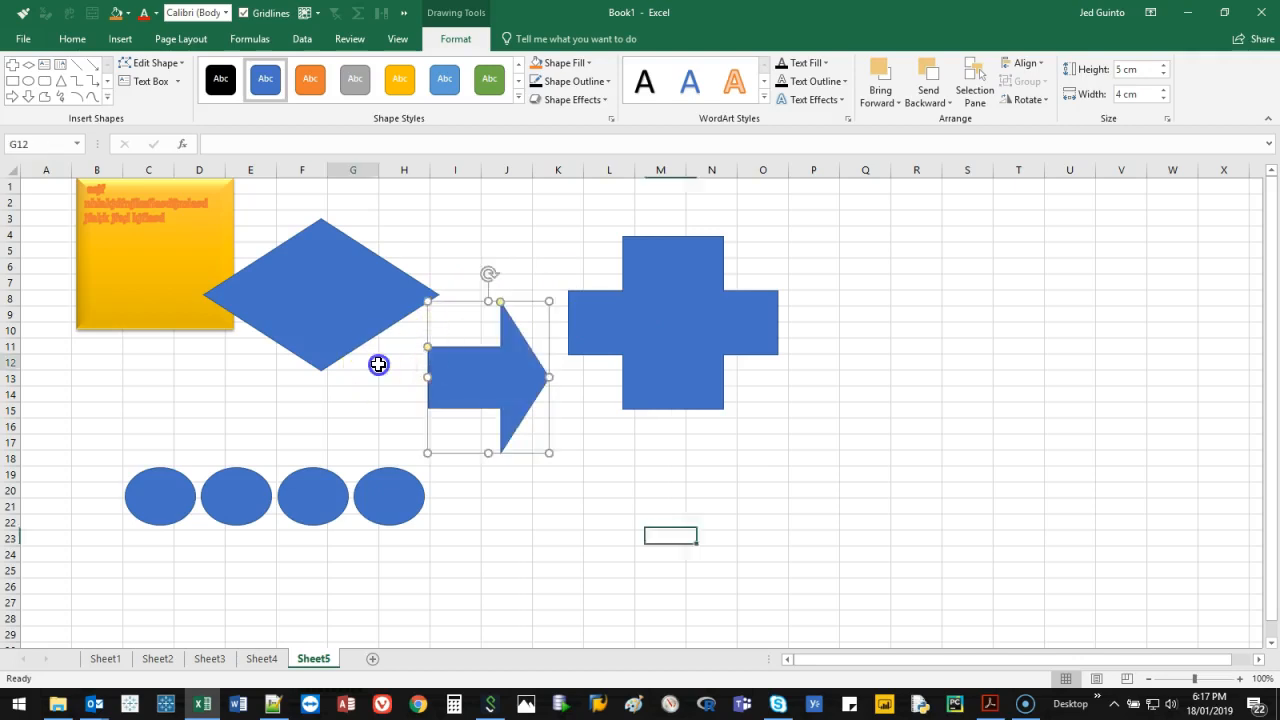
{"action": "left_click", "coordinate": [449, 381]}
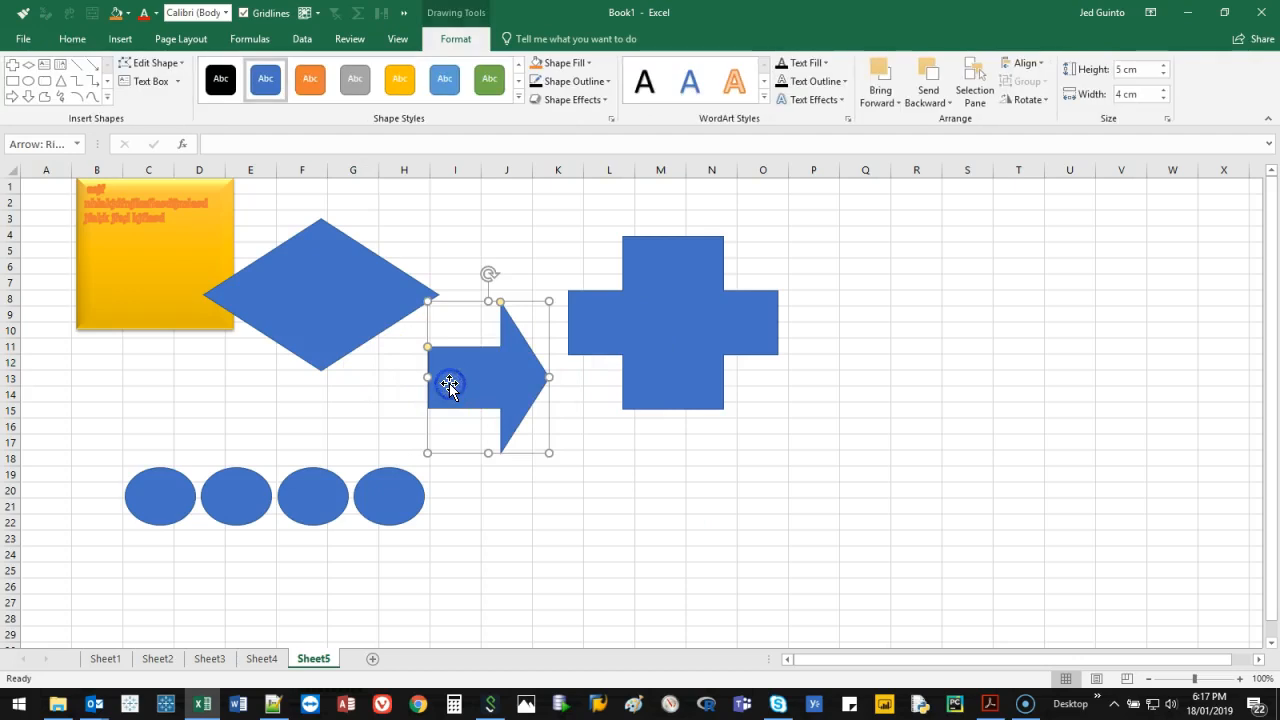